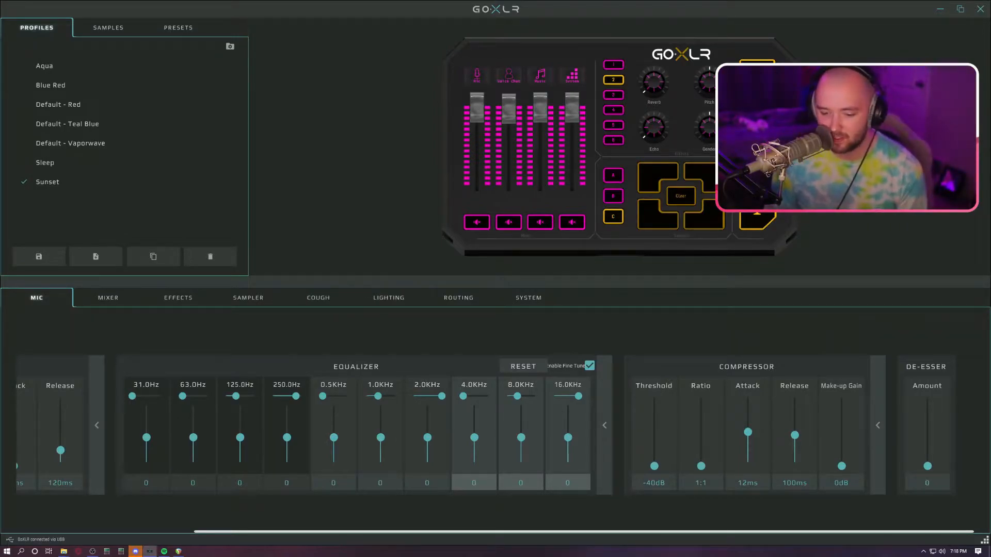
Step: Retune the equalizer's fourth, fifth, seventh and eighth bands to 300 Hz, 2.0 kHz, 1.2 kHz and 2.3 kHz
left_click_drag(583, 531, 406, 531)
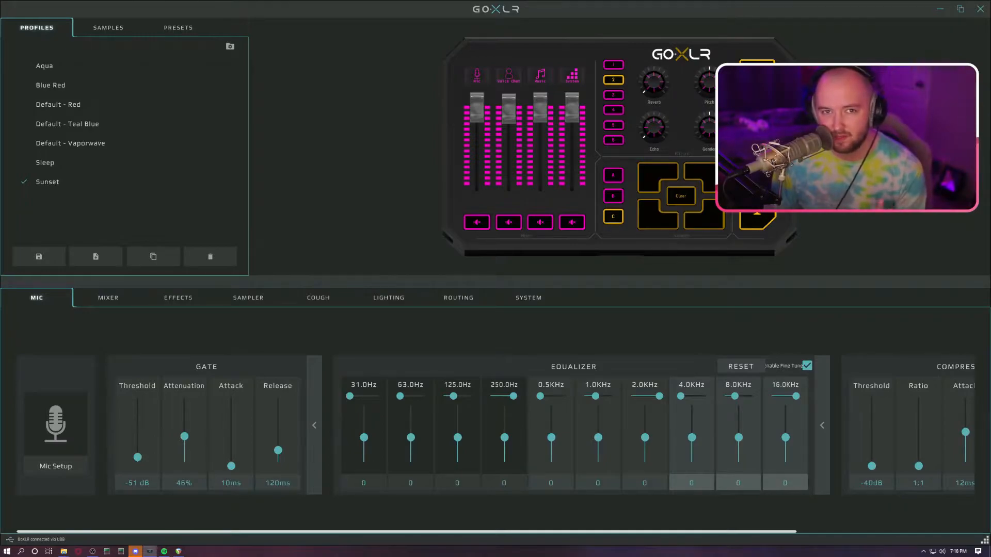
left_click_drag(407, 531, 455, 532)
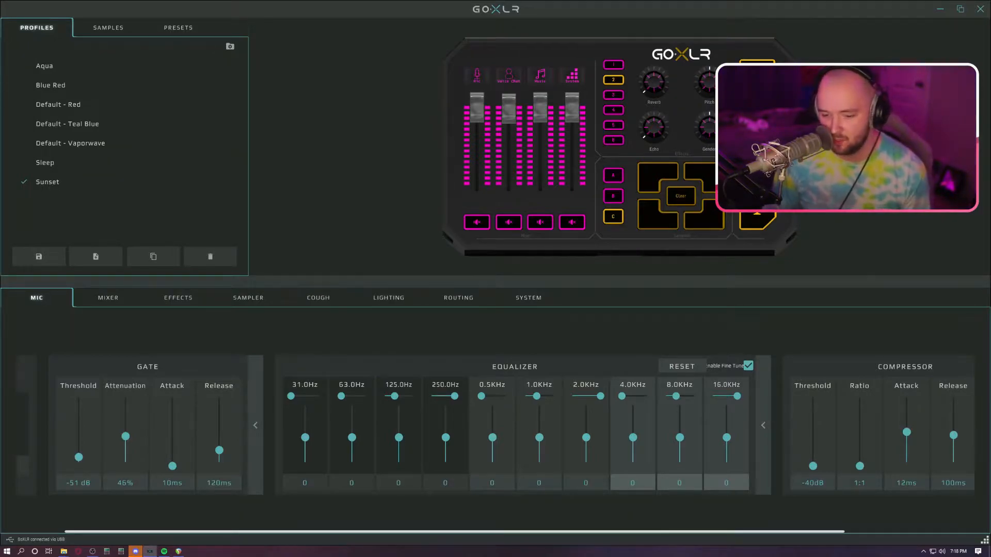
left_click_drag(455, 397, 506, 397)
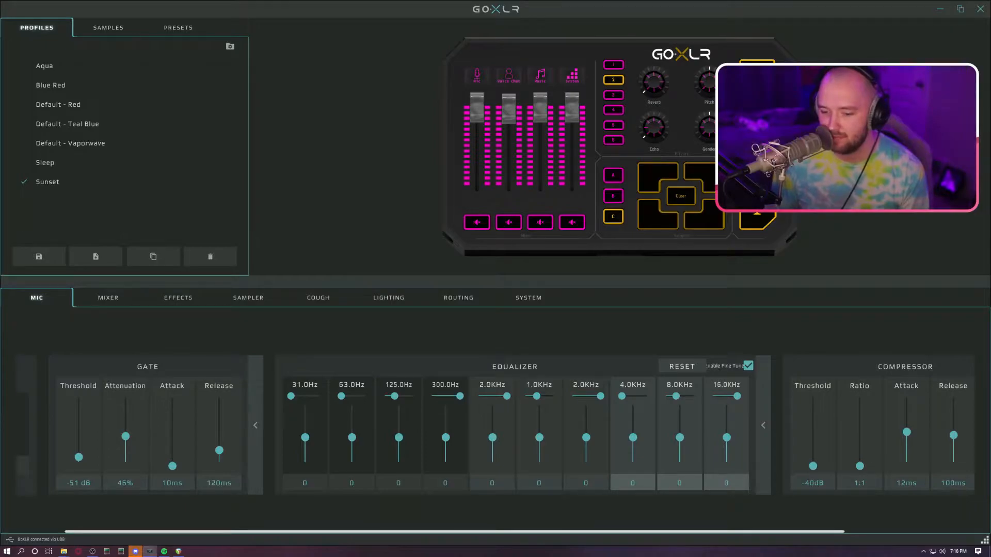
left_click_drag(622, 396, 586, 396)
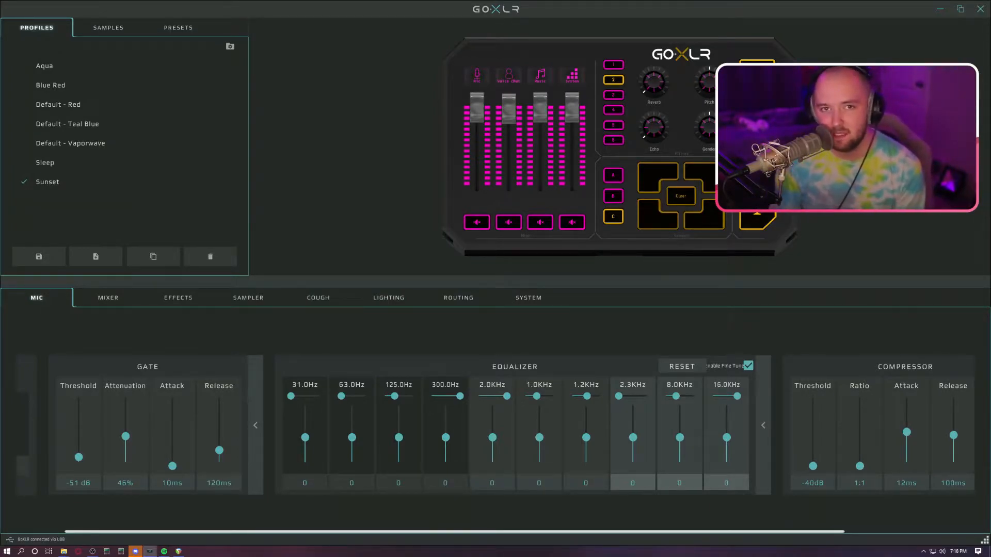
Step: Look over the microphone's compressor, de-esser and gate settings
scroll(496, 424, "right", 3)
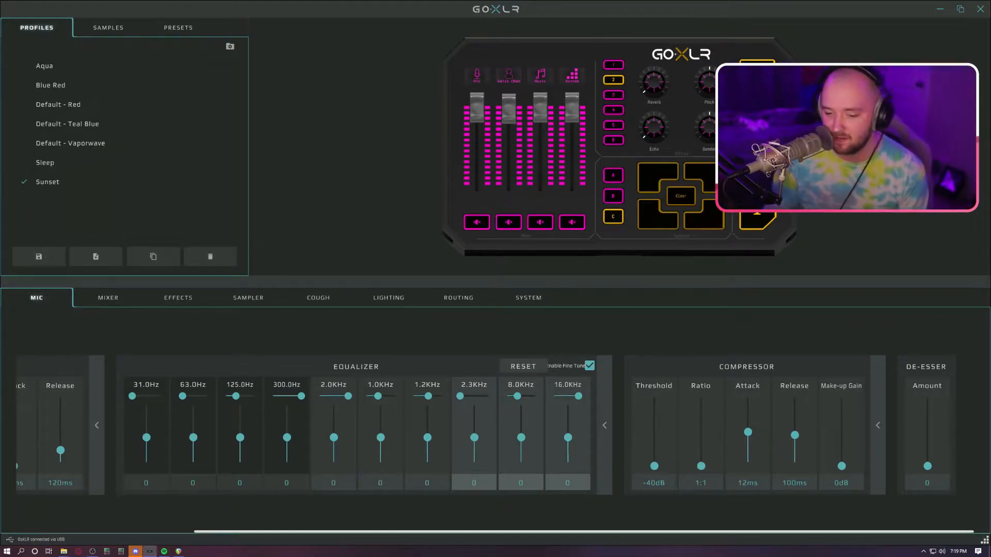
left_click_drag(583, 532, 536, 531)
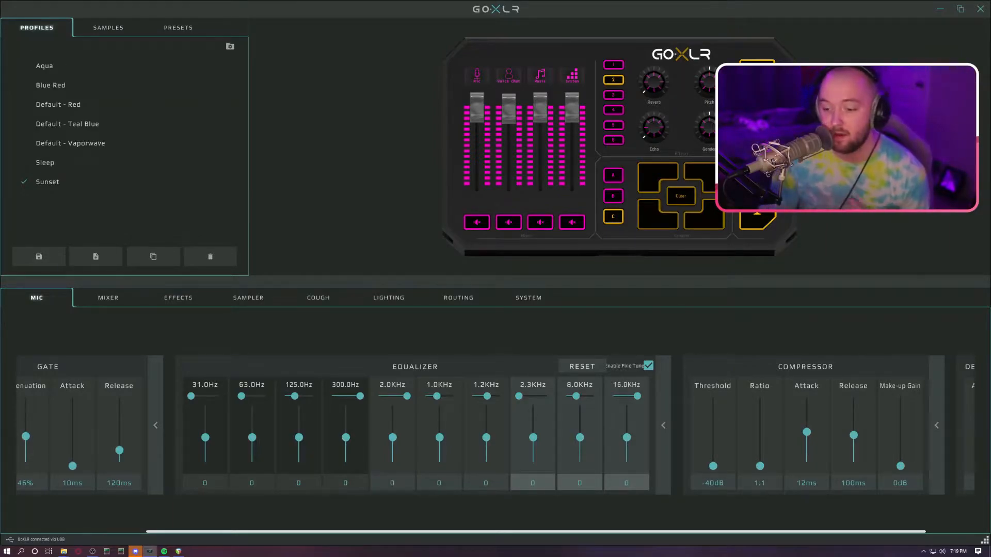
left_click_drag(535, 532, 407, 532)
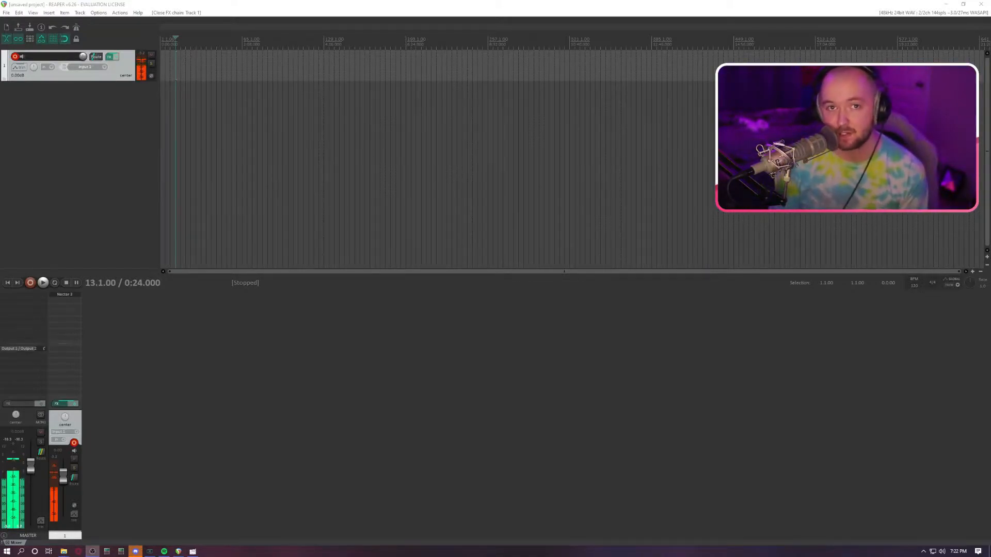
Step: Open the preferences in REAPER to examine the settings
key("ctrl+p")
left_click_drag(398, 133, 566, 150)
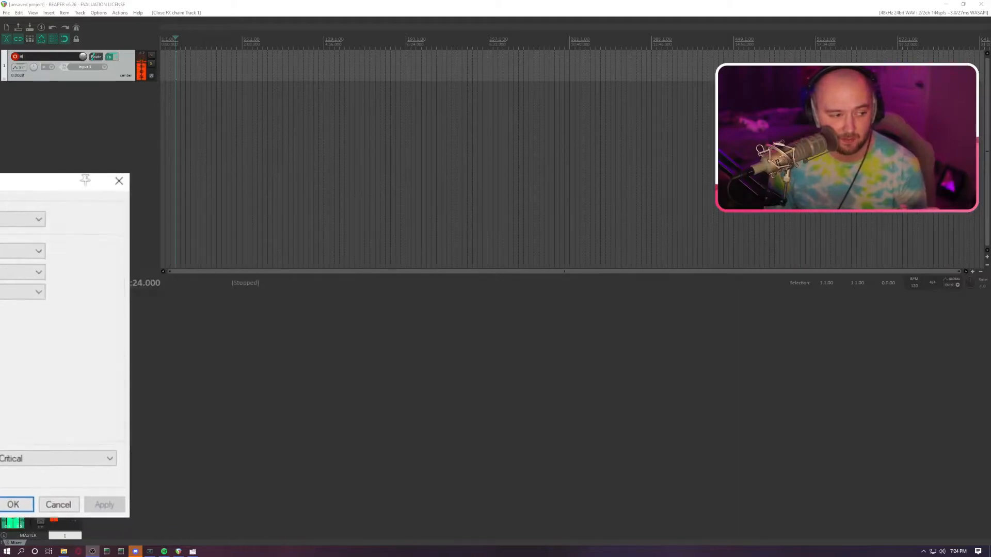
Step: Switch to the GoXLR app and examine its routing and microphone settings
left_click(150, 552)
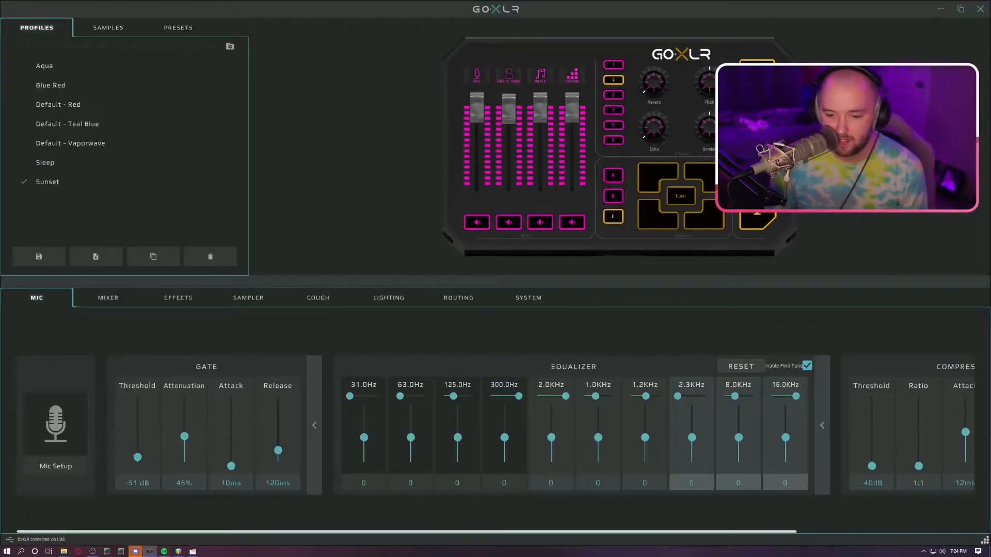
left_click(458, 298)
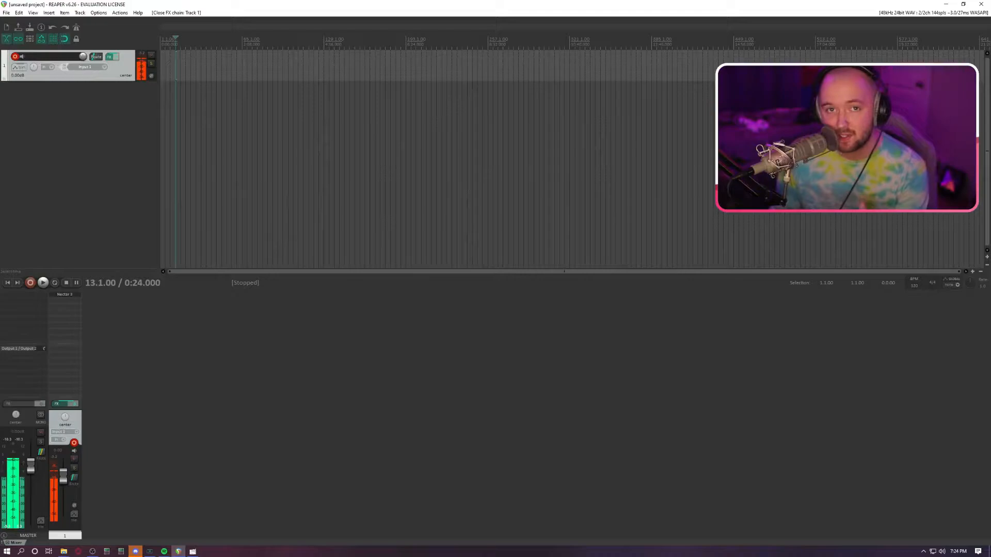
left_click(150, 552)
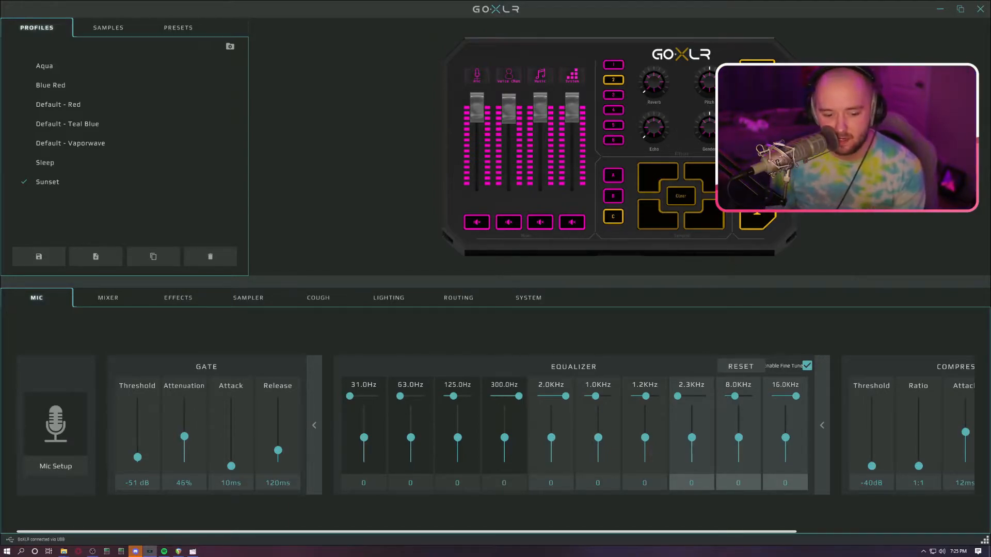
Step: Switch to REAPER, open track 1's FX chain and show the Gate module in Nectar 3
mouse_move(150, 551)
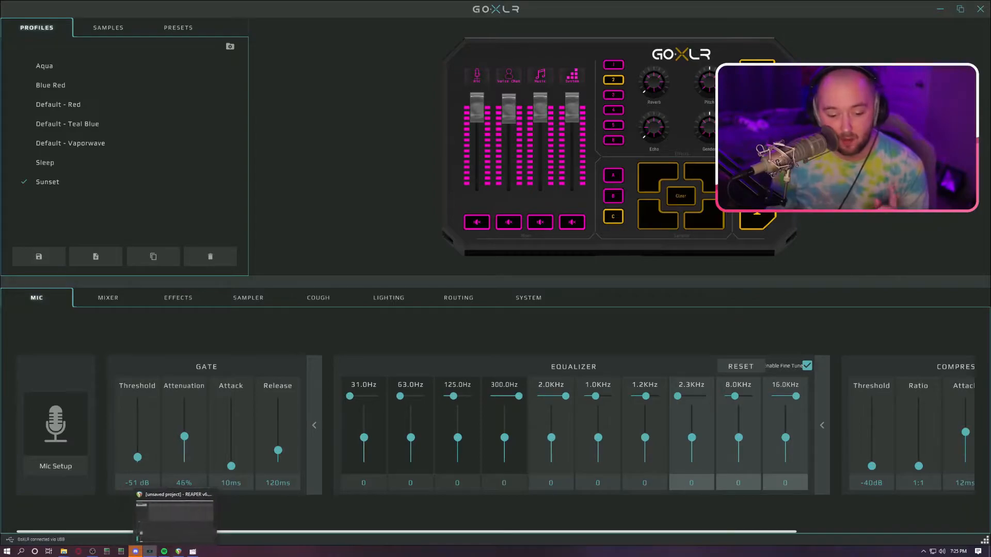
left_click(178, 552)
left_click(110, 57)
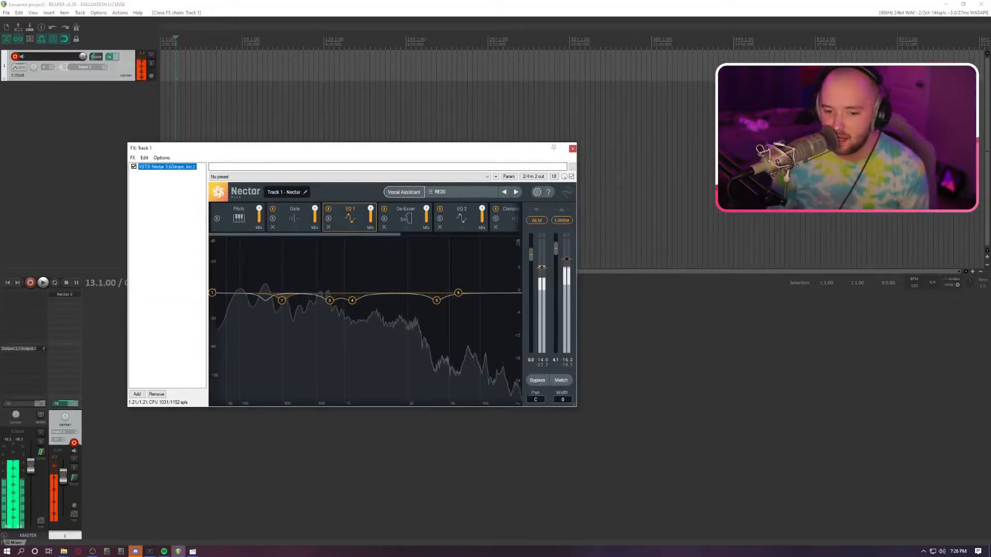
left_click(238, 217)
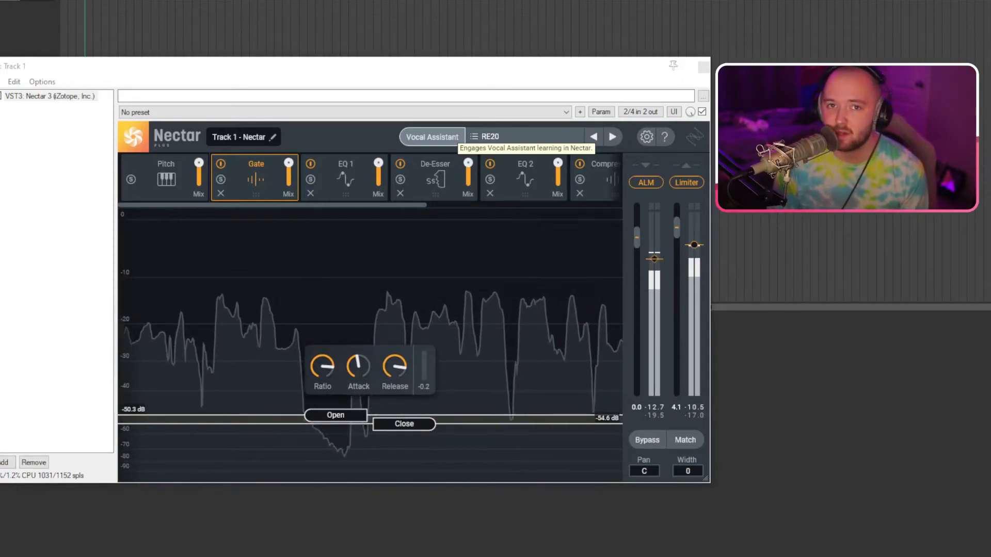
Step: Try the Vocal Assistant's Assist mode with the different vibes, ending on Dialogue with Light intensity, and cancel it
left_click(432, 137)
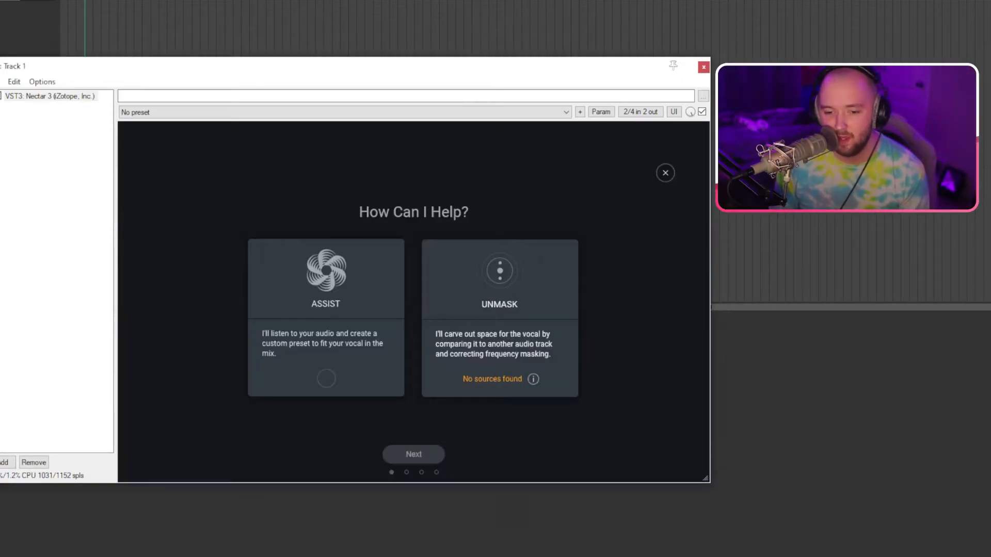
left_click(326, 310)
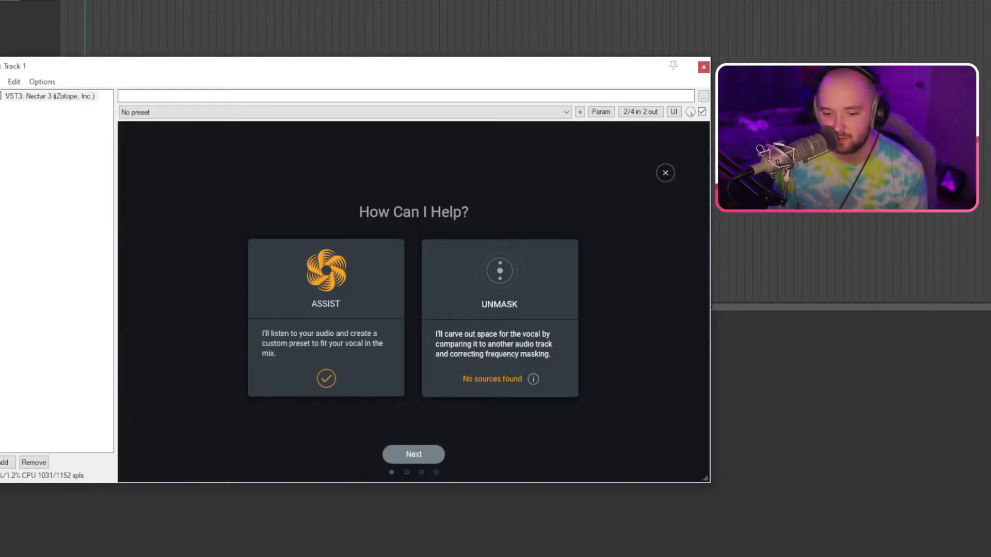
left_click(414, 454)
left_click(476, 267)
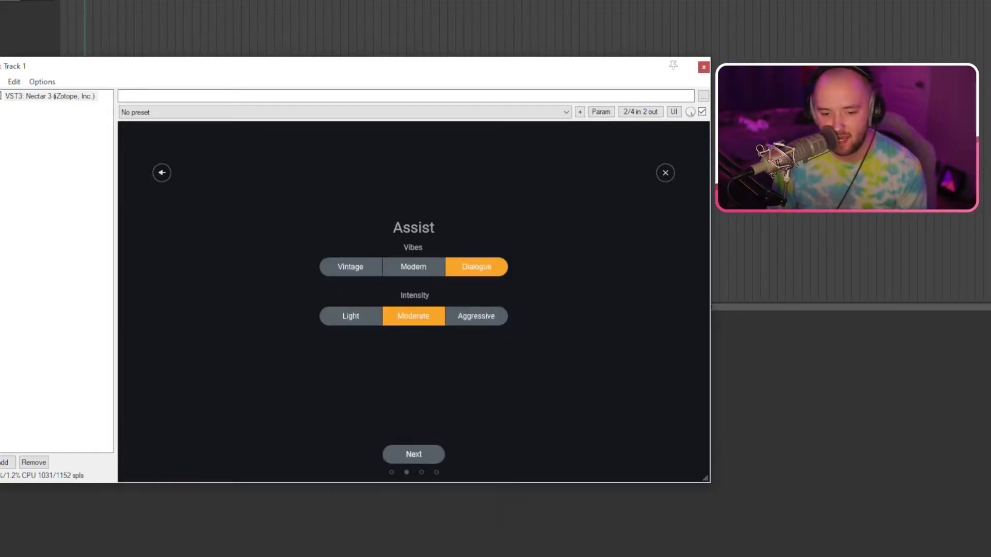
left_click(413, 267)
left_click(351, 266)
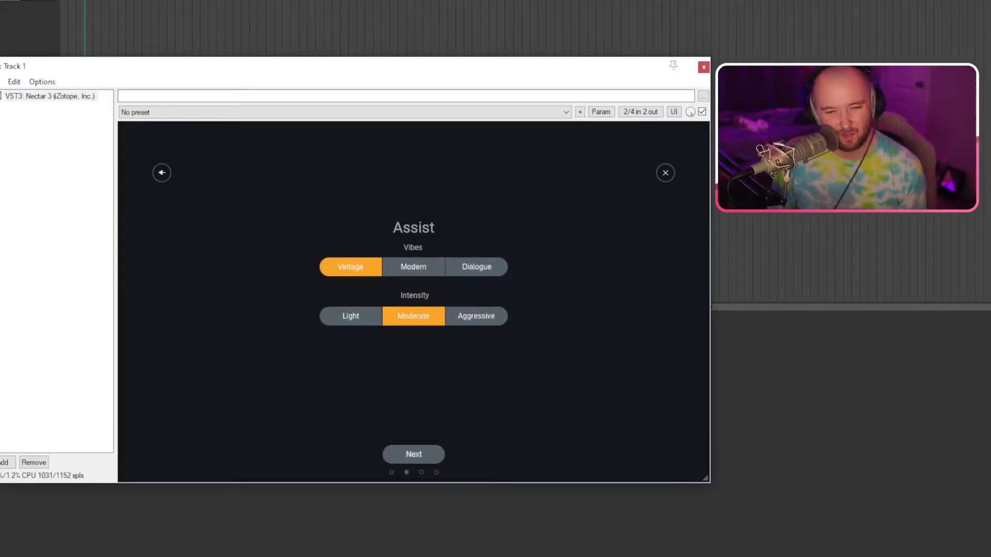
left_click(414, 267)
left_click(351, 267)
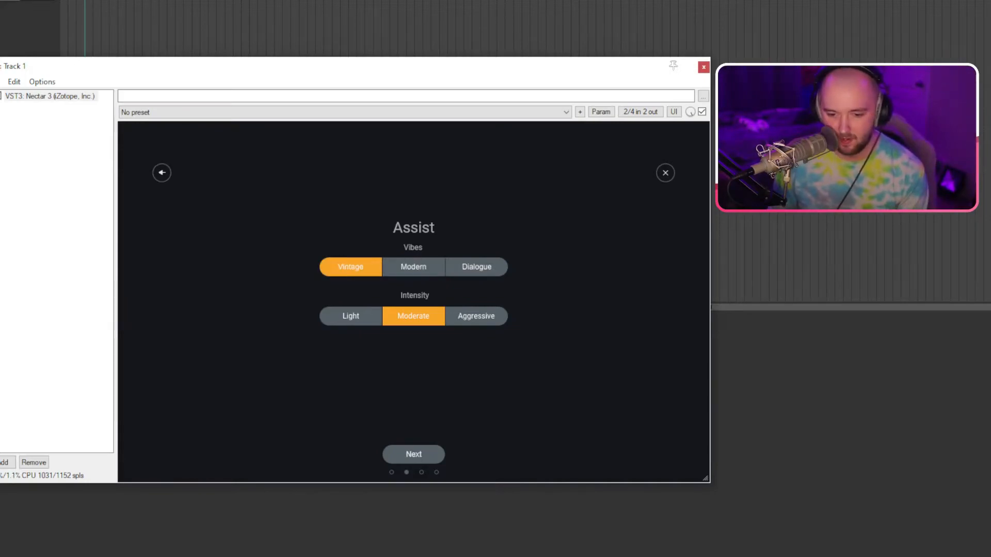
left_click(477, 267)
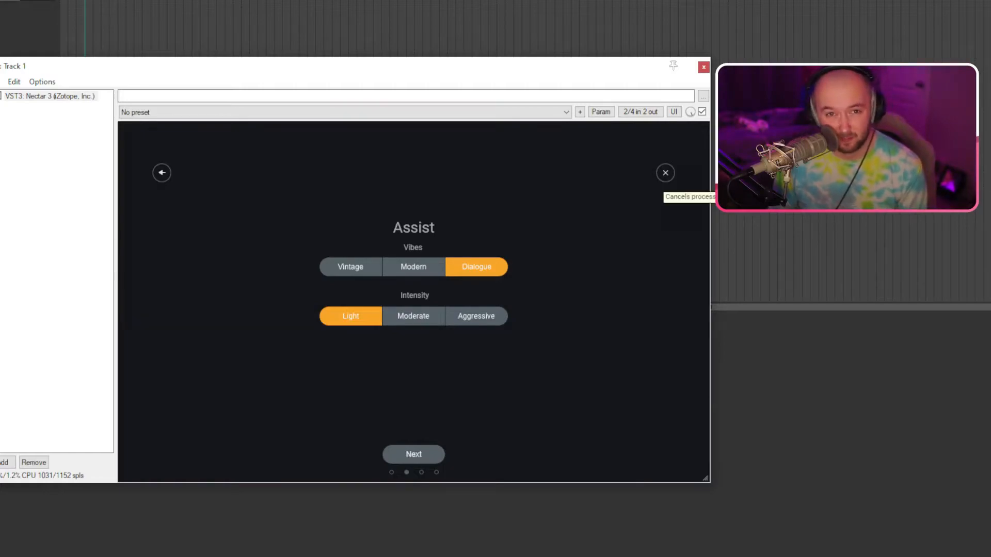
left_click(665, 172)
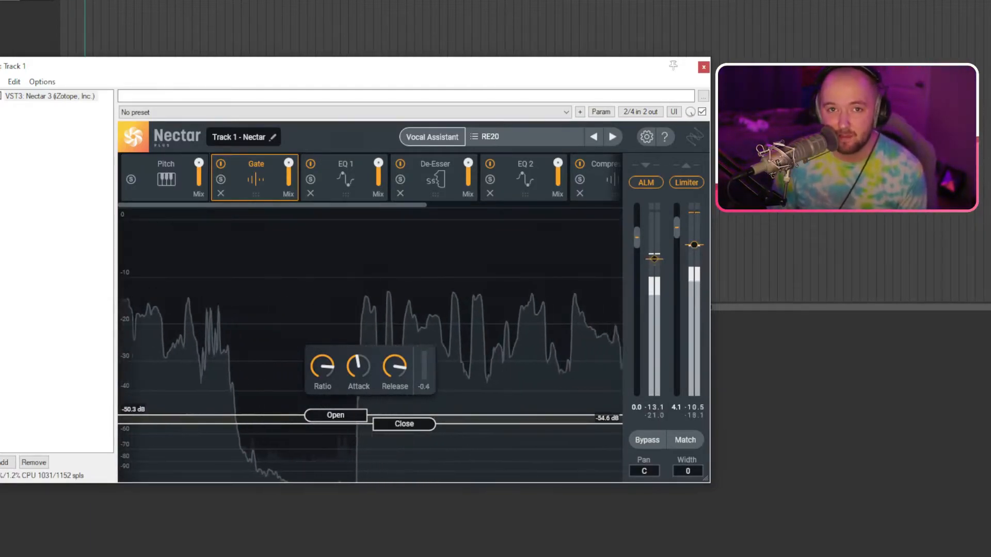
Step: In EQ 1, look through the filter shapes available for node 7 and move its Bell filter to about 229 Hz
left_click(345, 178)
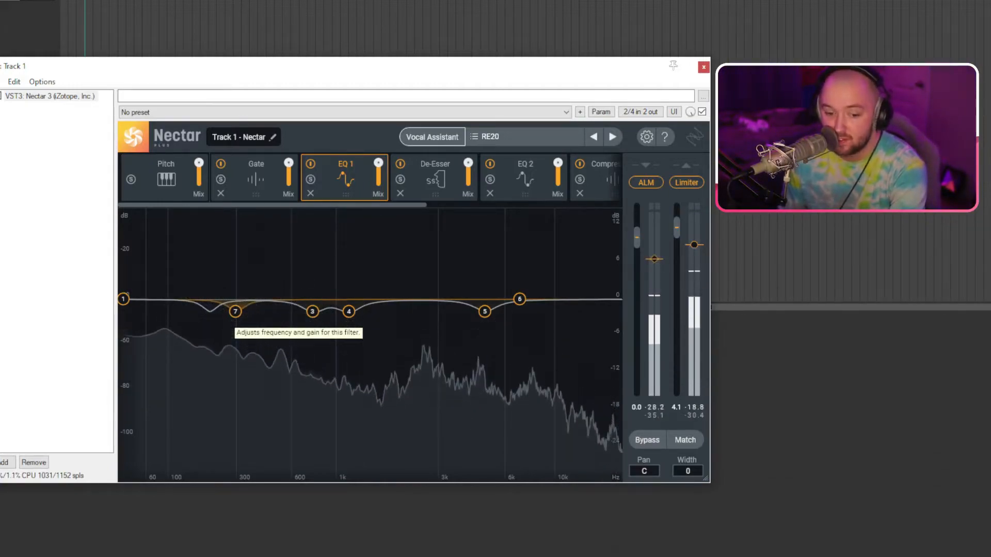
left_click(235, 312)
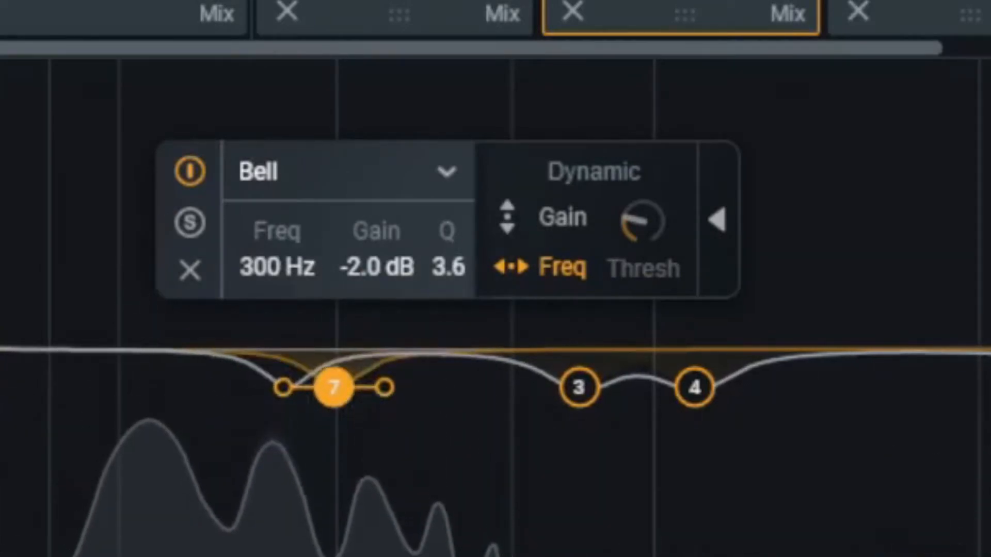
left_click(382, 172)
mouse_move(387, 350)
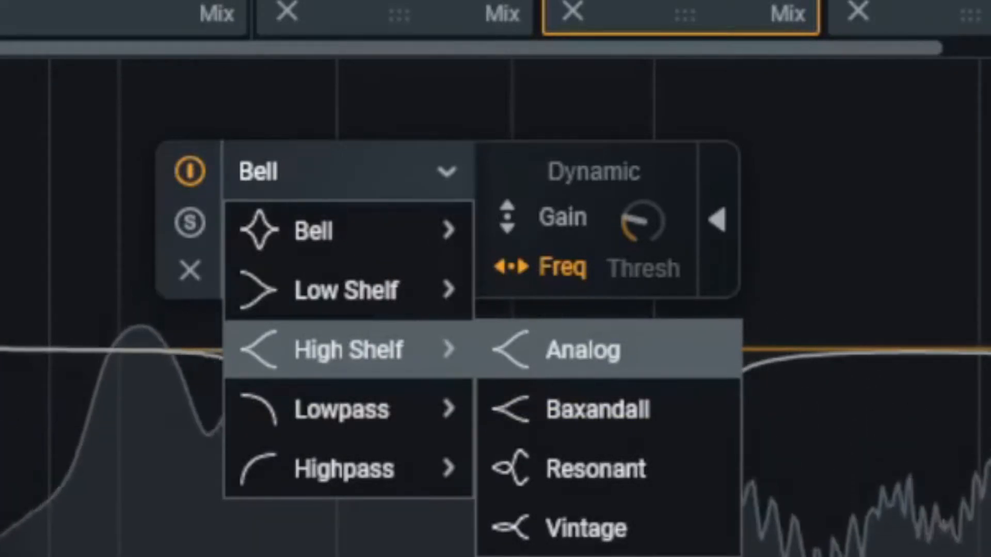
key("Escape")
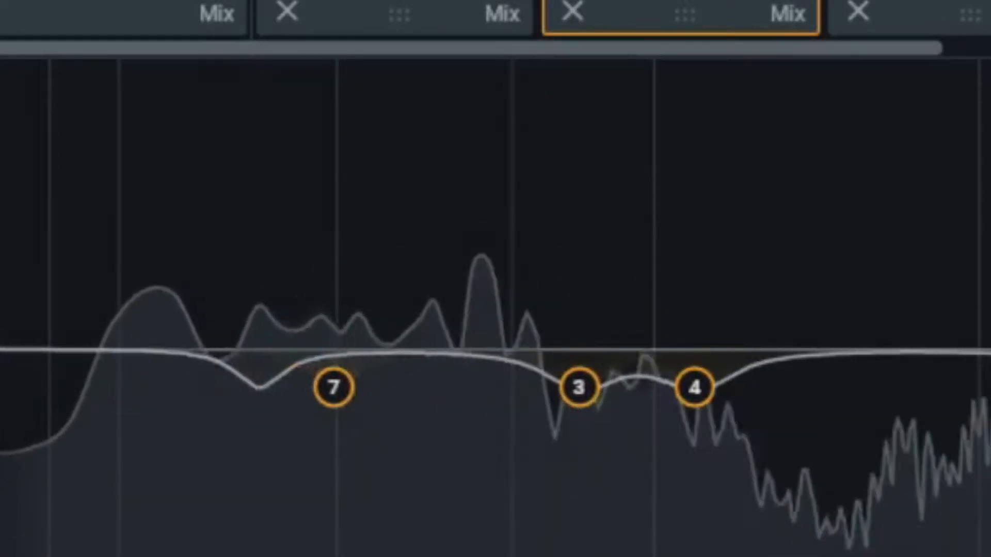
left_click(334, 388)
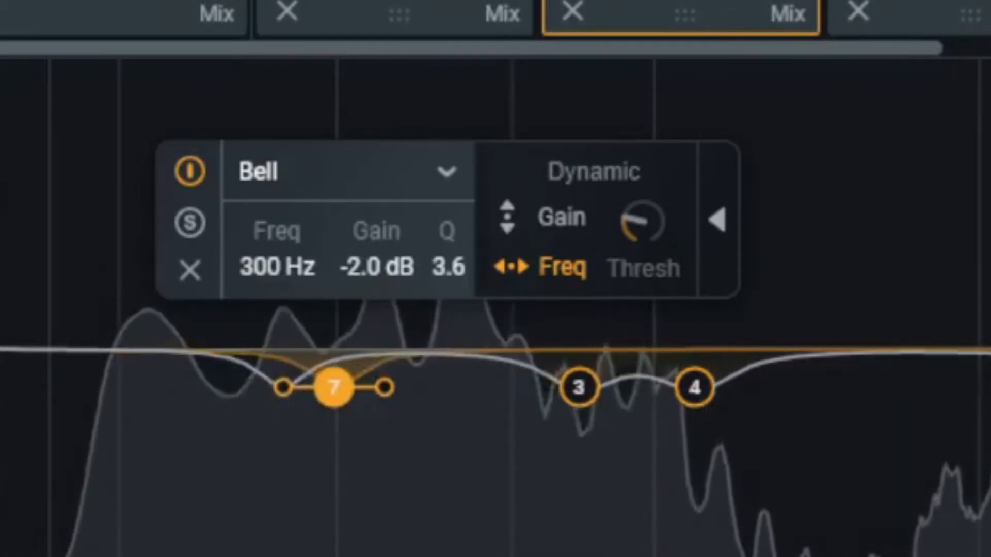
left_click_drag(334, 387, 272, 388)
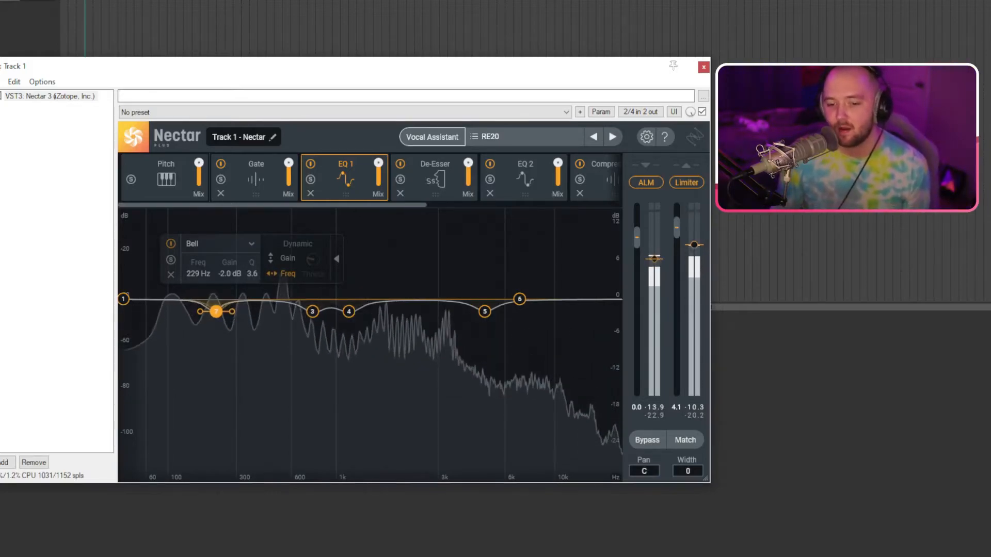
Step: View the De-Esser module and the filter nodes in EQ 2
left_click(435, 178)
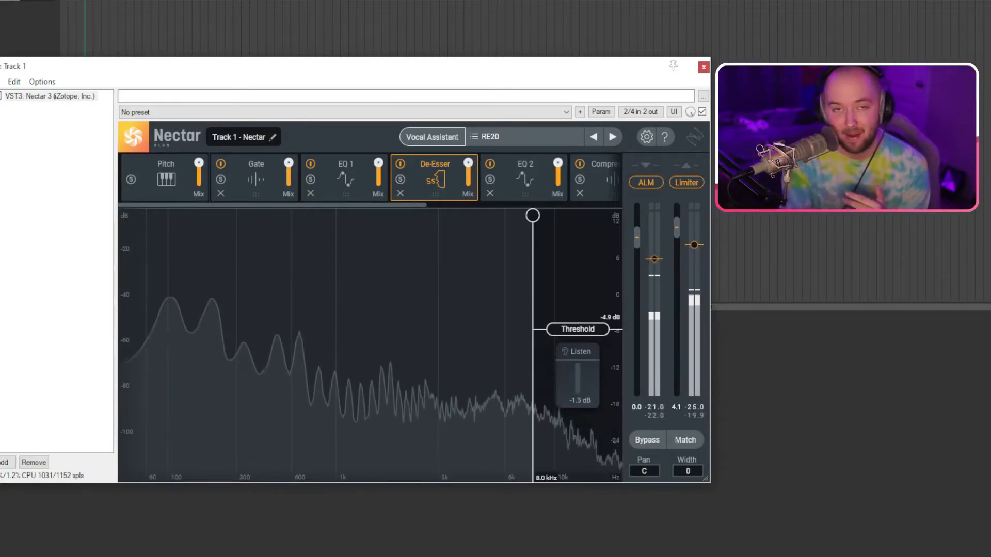
mouse_move(526, 178)
left_mouse_down()
mouse_move(441, 178)
mouse_move(525, 178)
left_mouse_up()
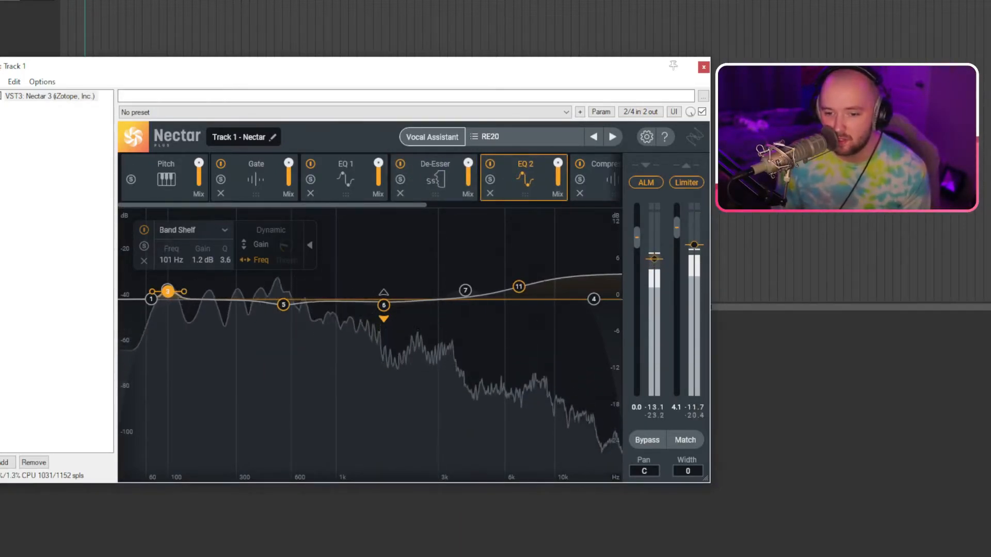
mouse_move(526, 178)
left_mouse_down()
mouse_move(485, 178)
mouse_move(525, 178)
left_mouse_up()
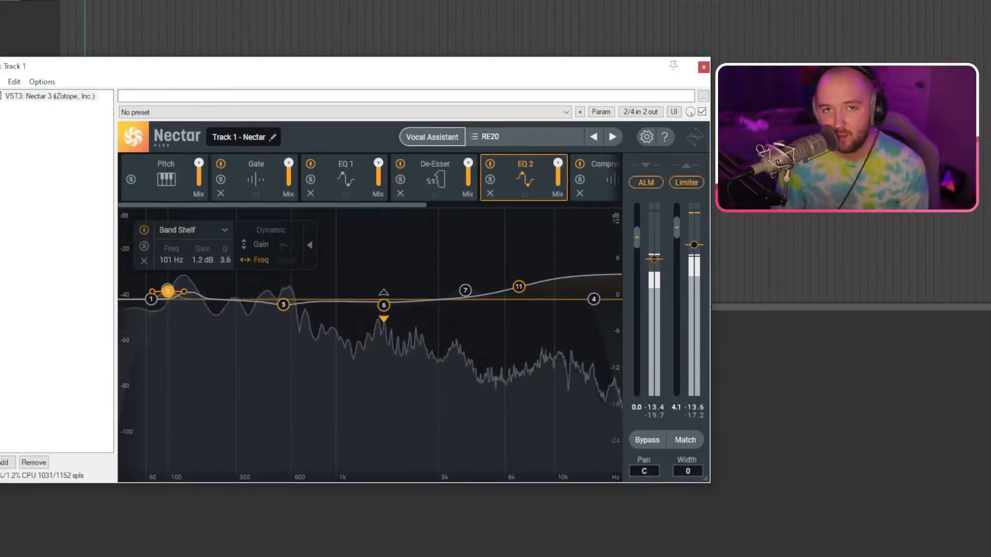
Step: Try the De-Esser threshold at -20.0 dB and finish with it at -3.1 dB
left_click(435, 178)
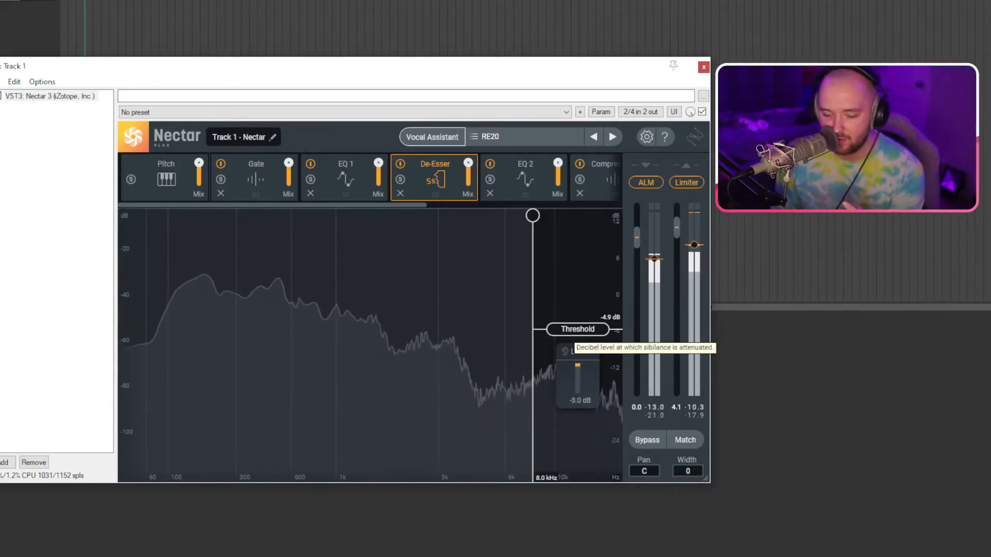
left_click_drag(578, 328, 578, 419)
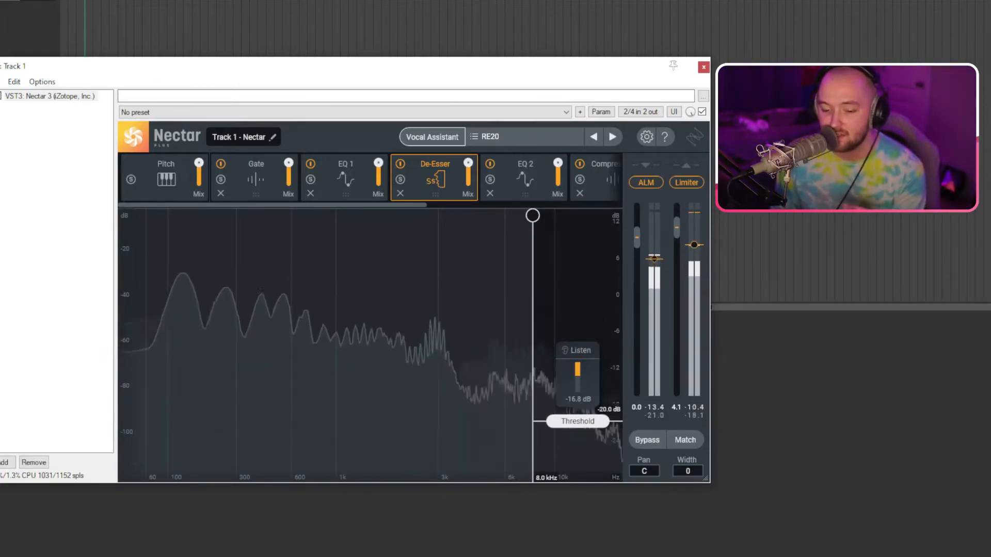
left_click_drag(578, 421, 577, 317)
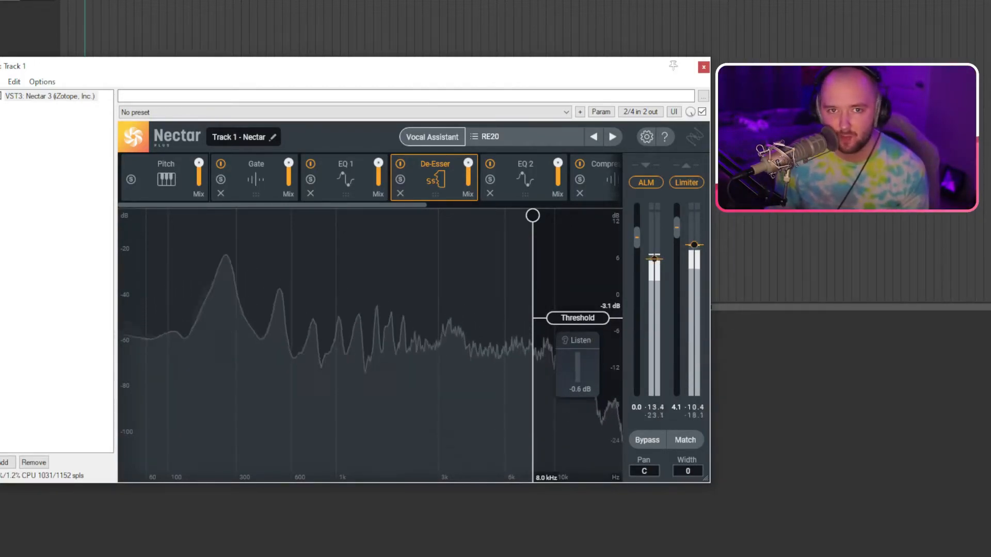
Step: Examine EQ 2's filter nodes: the 7000 Hz high shelf, the lowpass, the Proportional Q cuts and the dynamic low Band Shelf
left_click(525, 178)
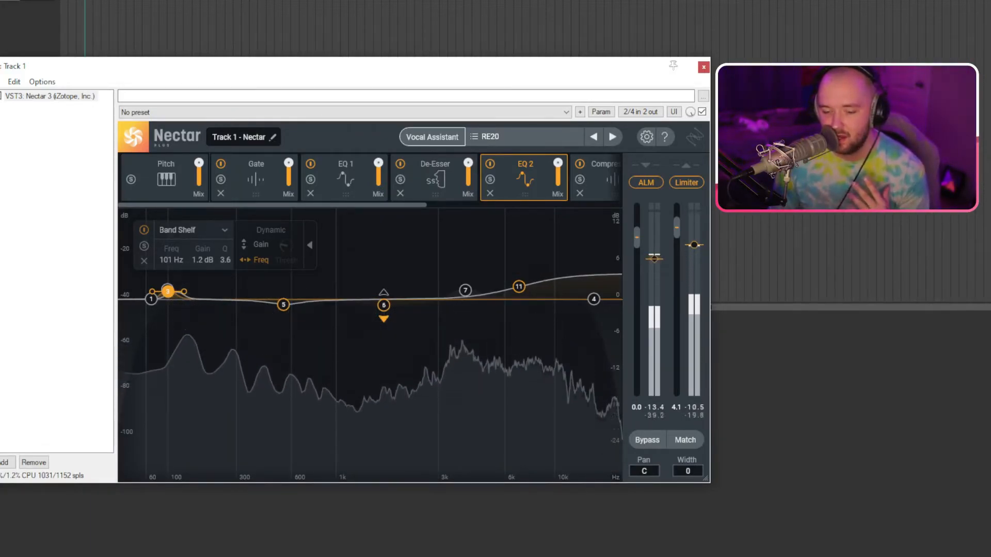
left_click(518, 287)
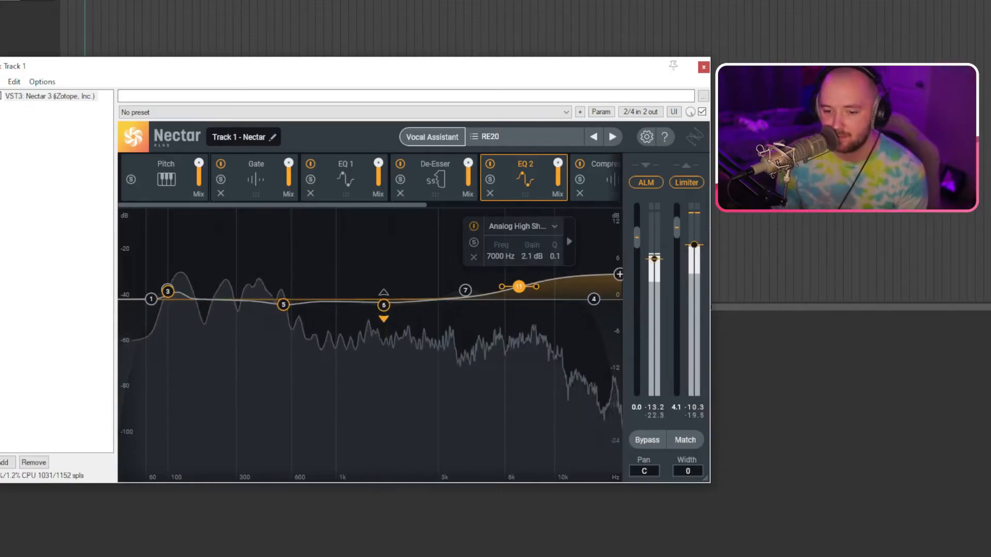
left_click(594, 299)
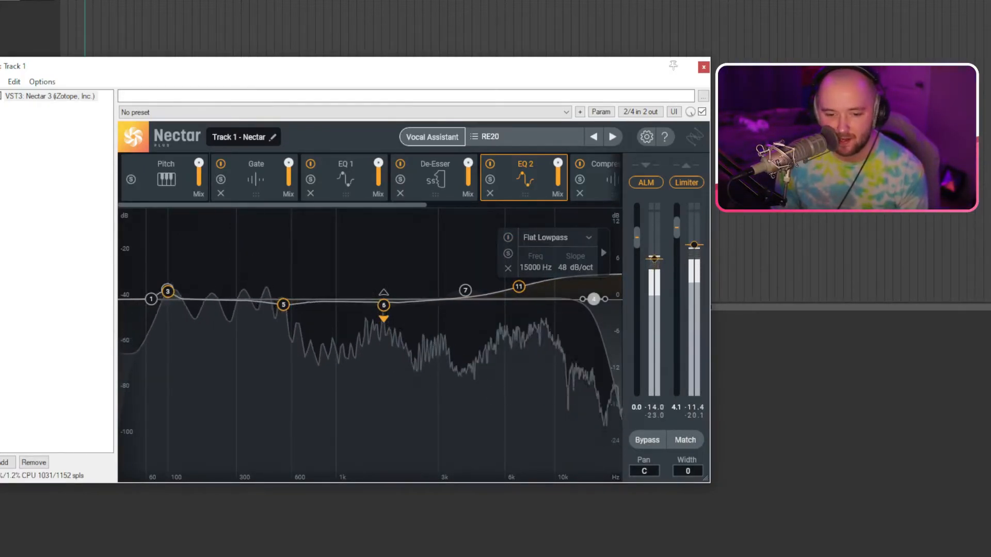
left_click(383, 305)
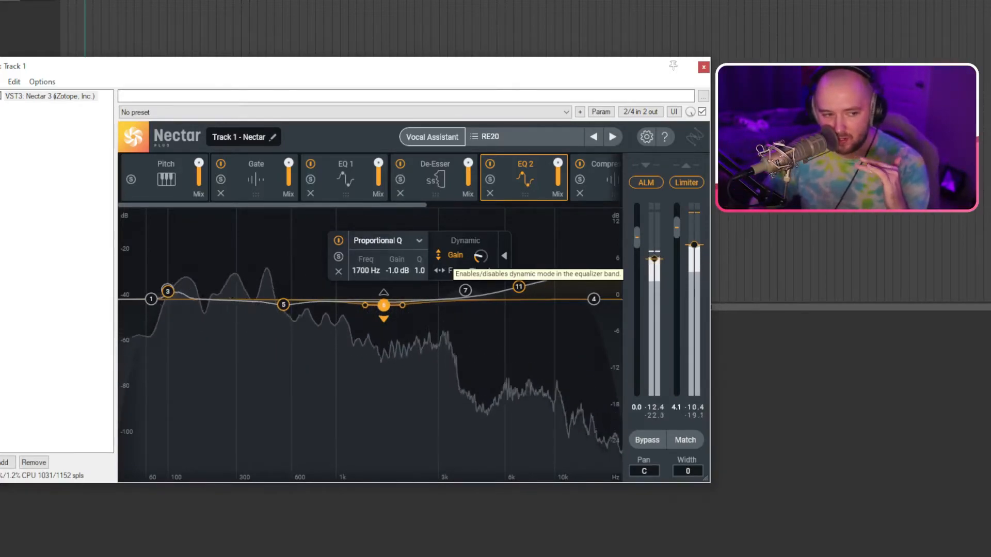
left_click(284, 305)
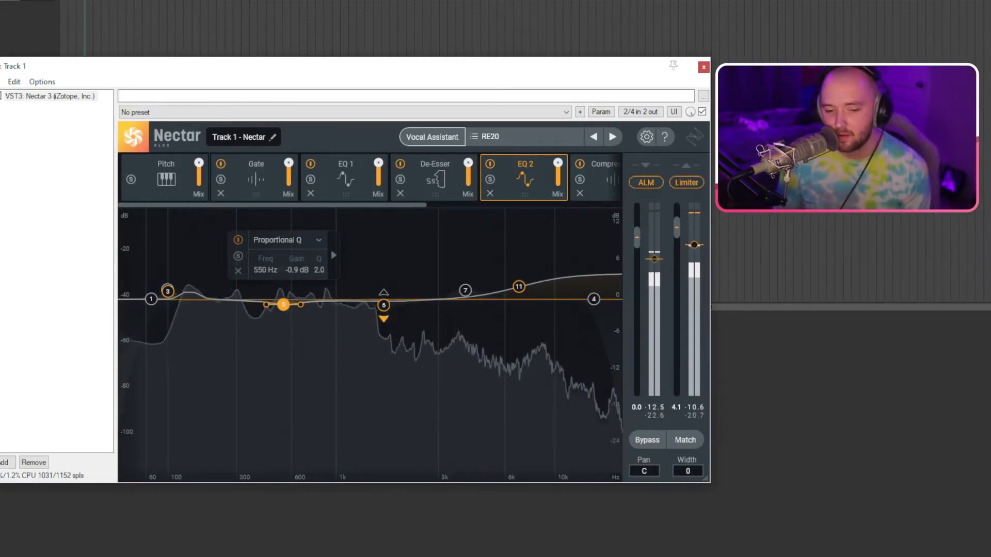
left_click(168, 292)
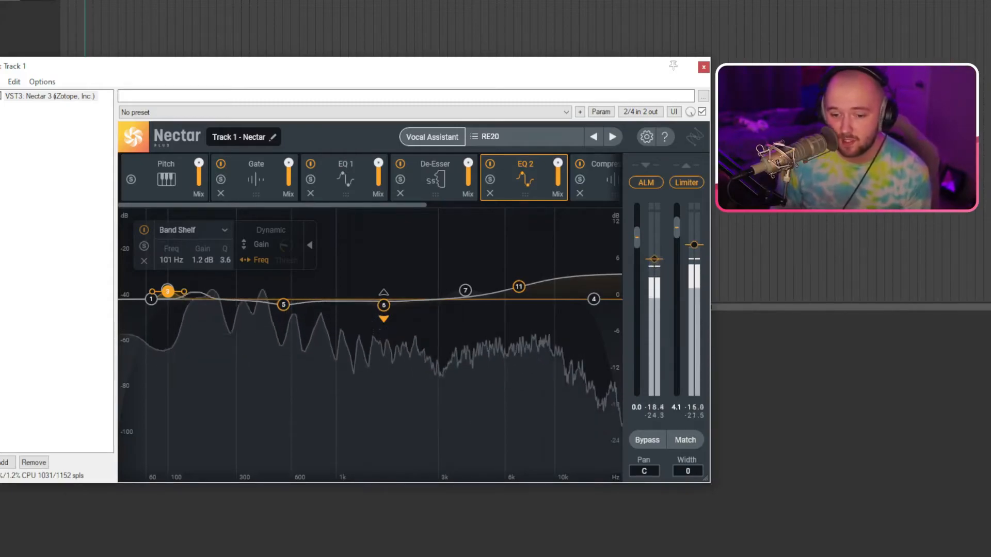
Step: View the Compressor 1 module, look through its compressor types and keep Vintage
left_click_drag(272, 205, 383, 205)
left_click(433, 178)
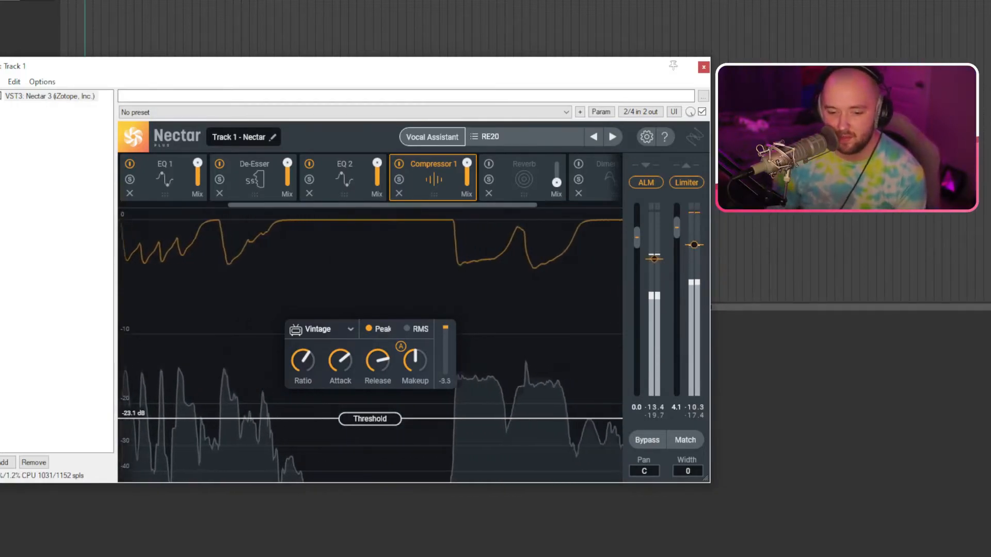
left_click(323, 329)
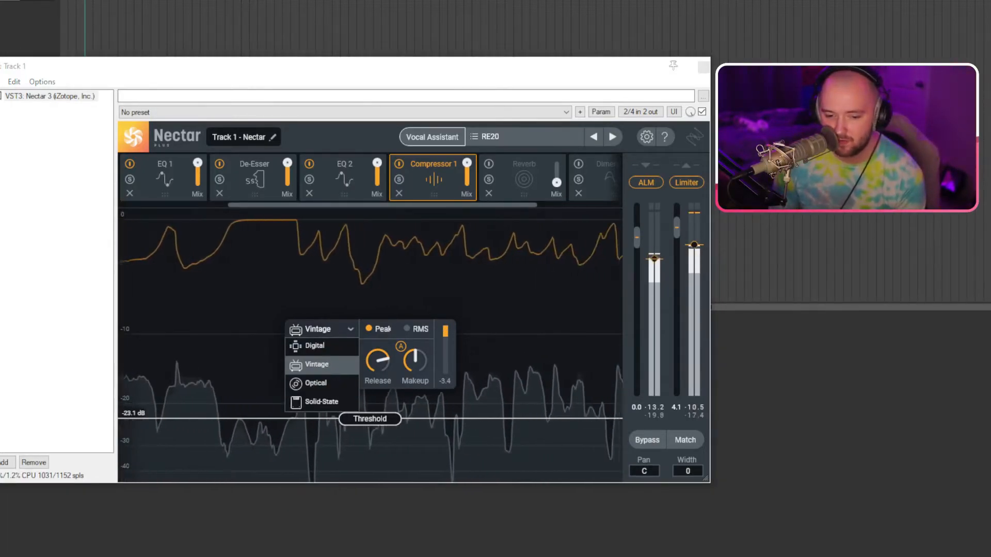
left_click(320, 364)
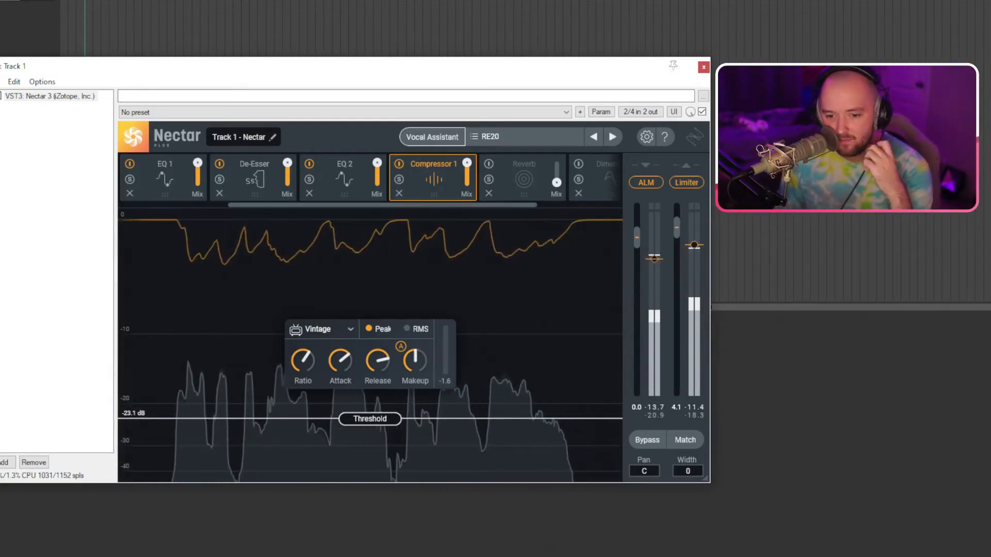
Step: View the Reverb and Dimension modules, try Dimension's Chorus effect and bypass it
scroll(370, 178, "right", 2)
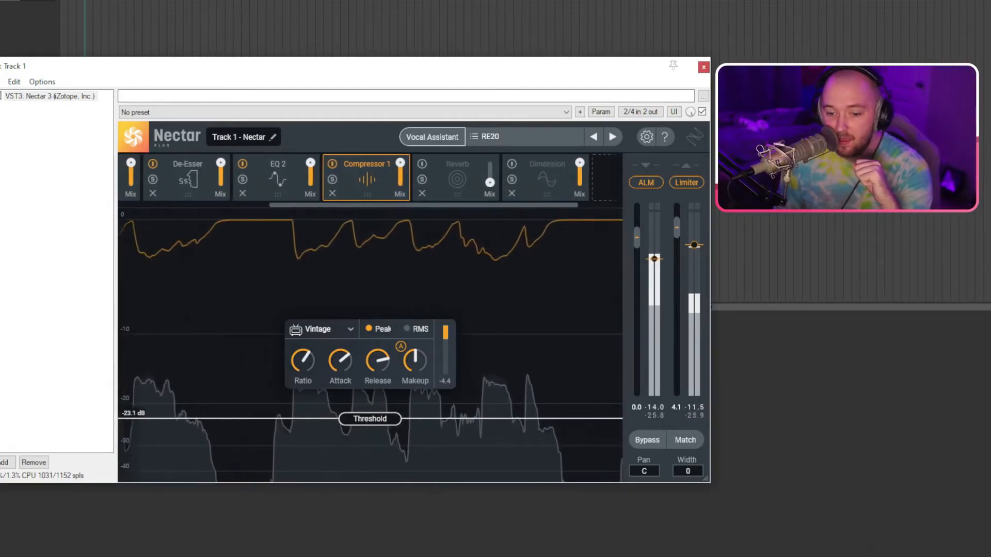
left_click(466, 179)
left_click(555, 179)
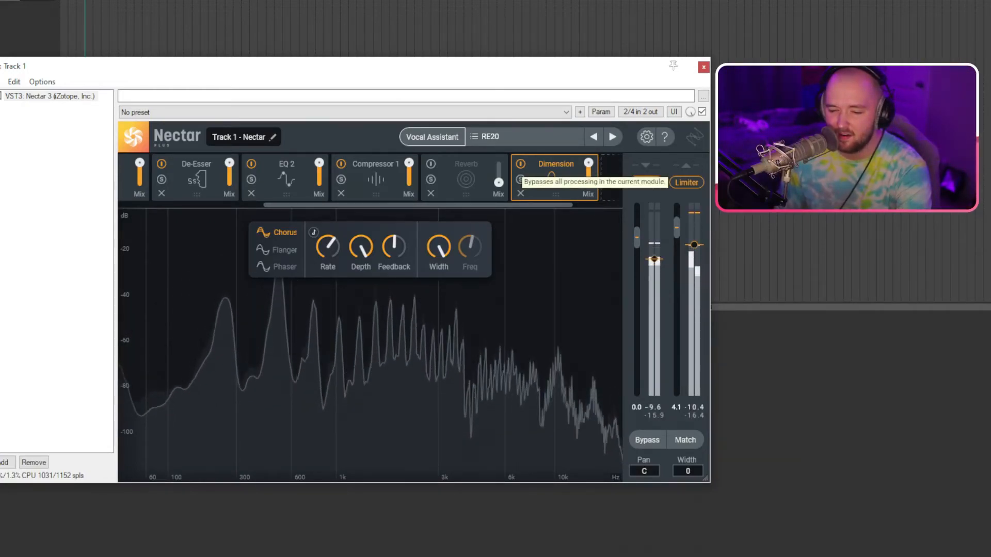
left_click(520, 164)
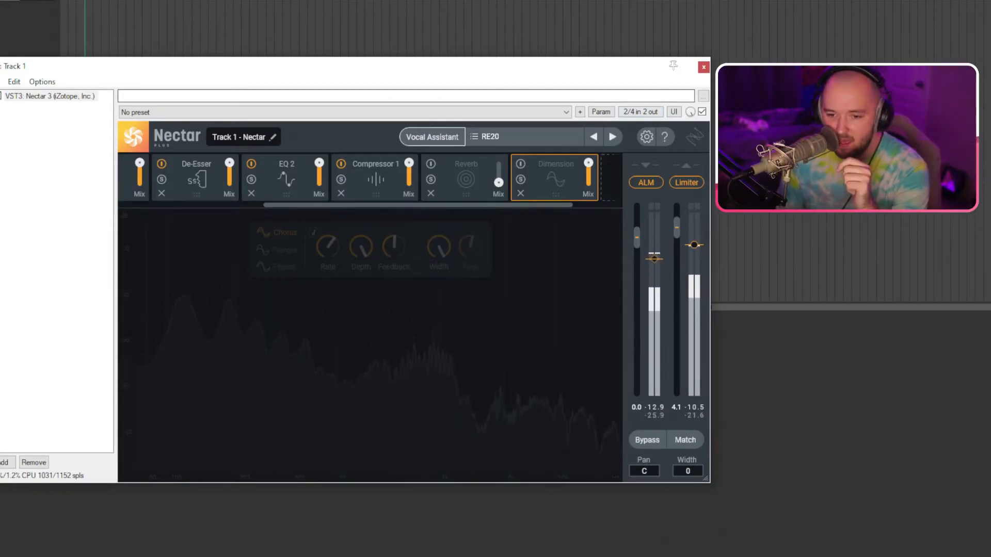
left_click_drag(622, 67, 498, 91)
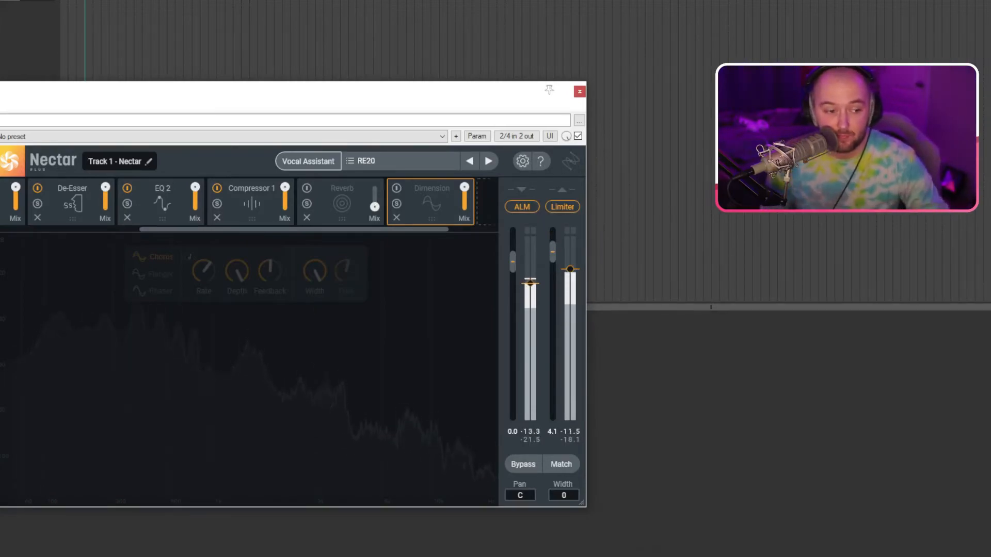
mouse_move(530, 283)
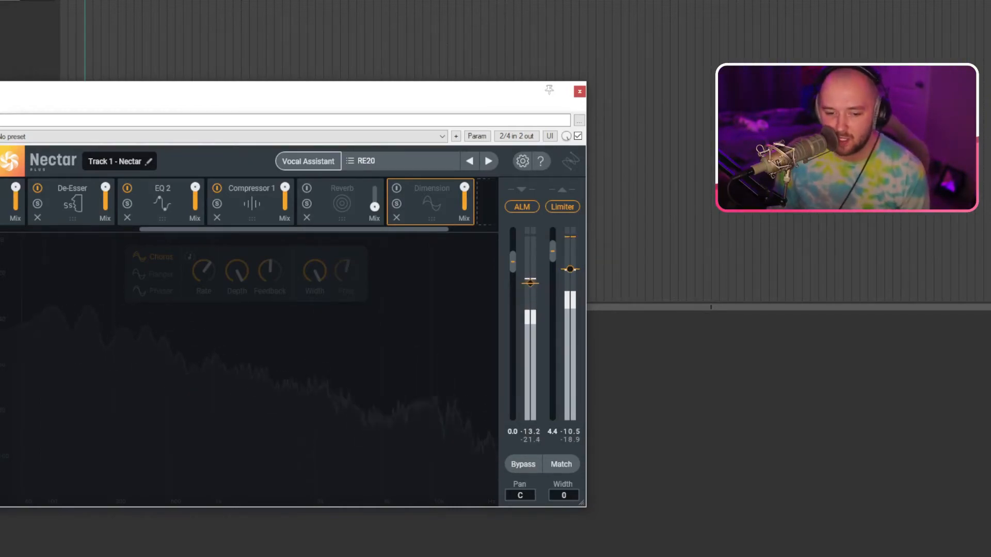
Step: Check how much CPU and memory REAPER uses in Task Manager, and close it
left_click(252, 203)
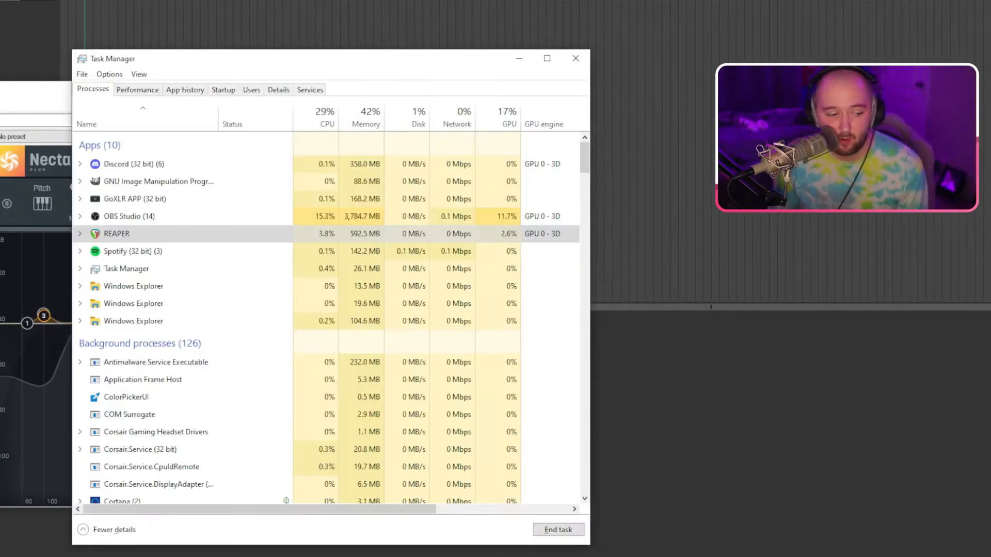
left_click_drag(337, 60, 315, 45)
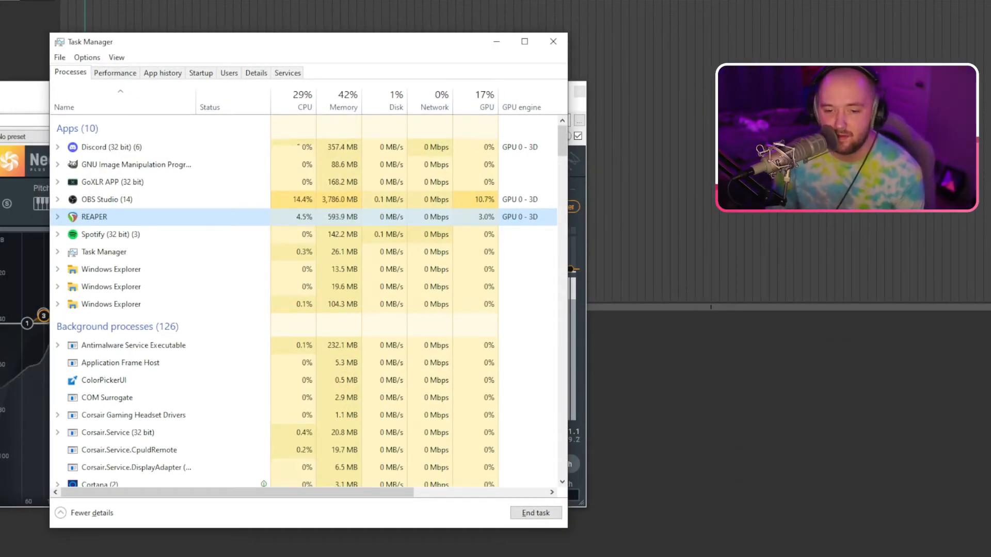
mouse_move(315, 47)
left_mouse_down()
mouse_move(309, 354)
mouse_move(233, 346)
mouse_move(317, 56)
left_mouse_up()
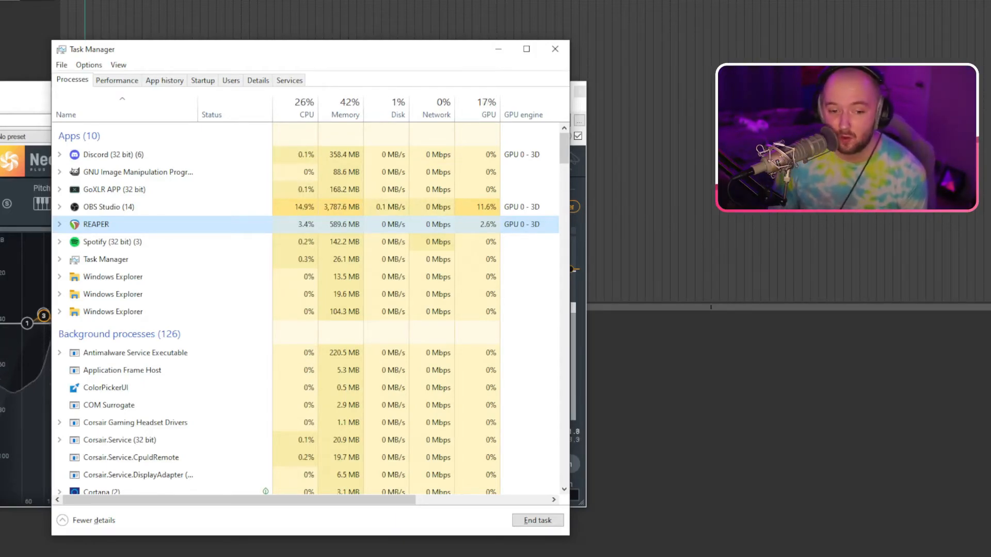
key("alt+F4")
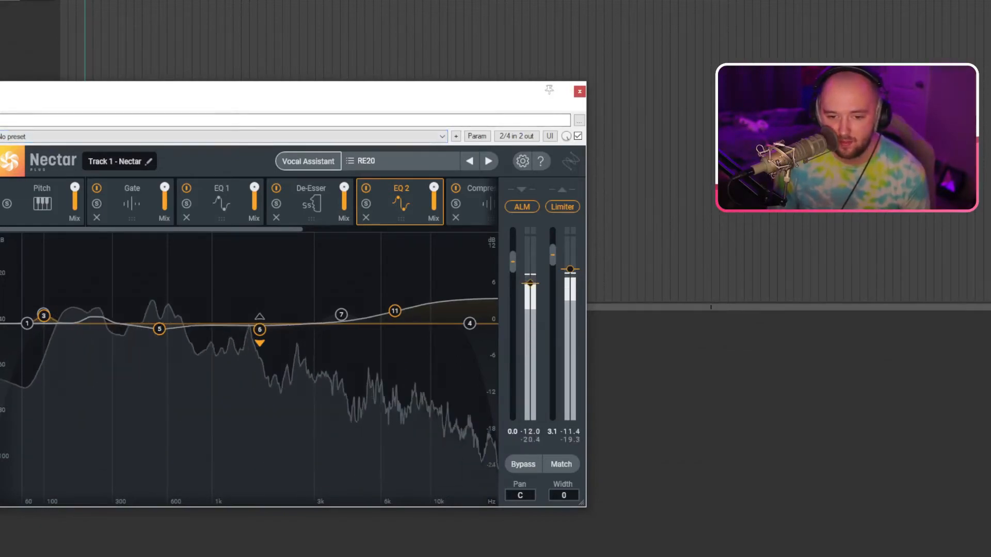
Step: Browse Nectar's factory and custom presets, and update the custom RE20 preset with the current settings
mouse_move(257, 98)
left_mouse_down()
mouse_move(303, 97)
mouse_move(263, 97)
left_mouse_up()
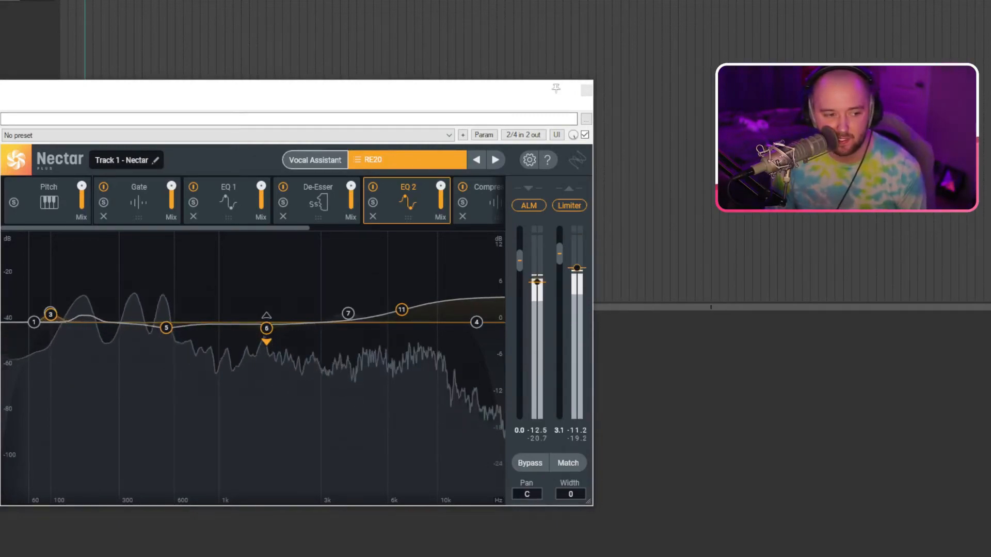
left_click_drag(0, 206, 260, 167)
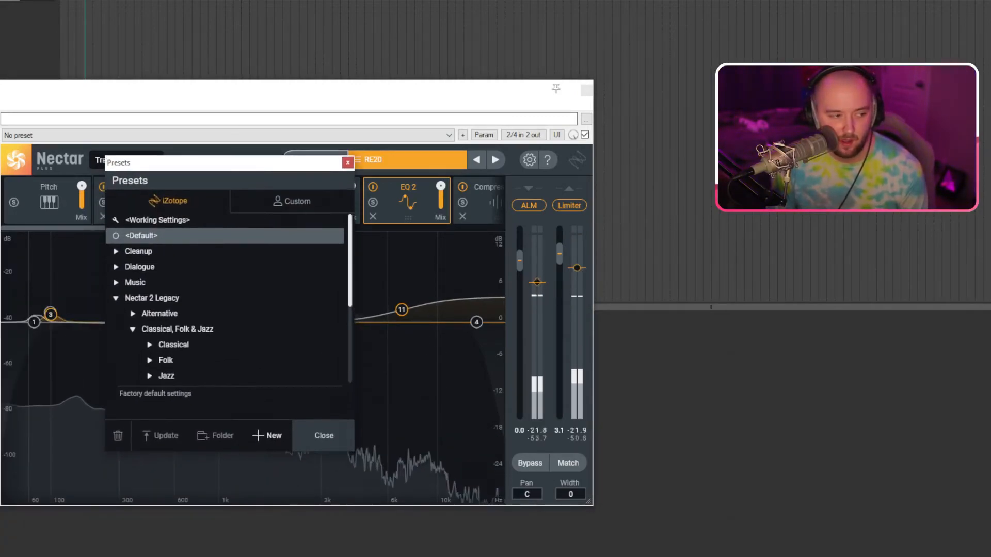
scroll(227, 300, "down", 5)
scroll(227, 299, "up", 5)
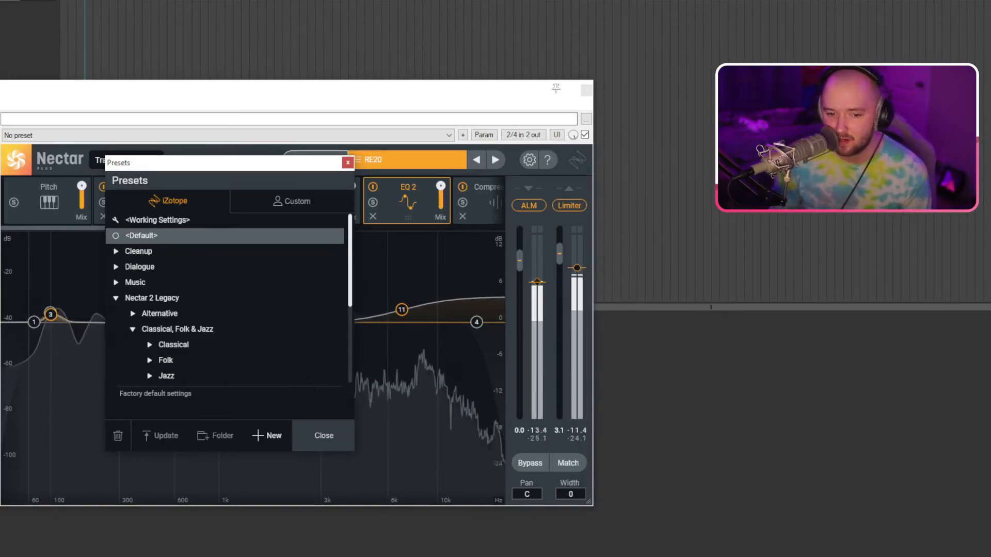
left_click(292, 202)
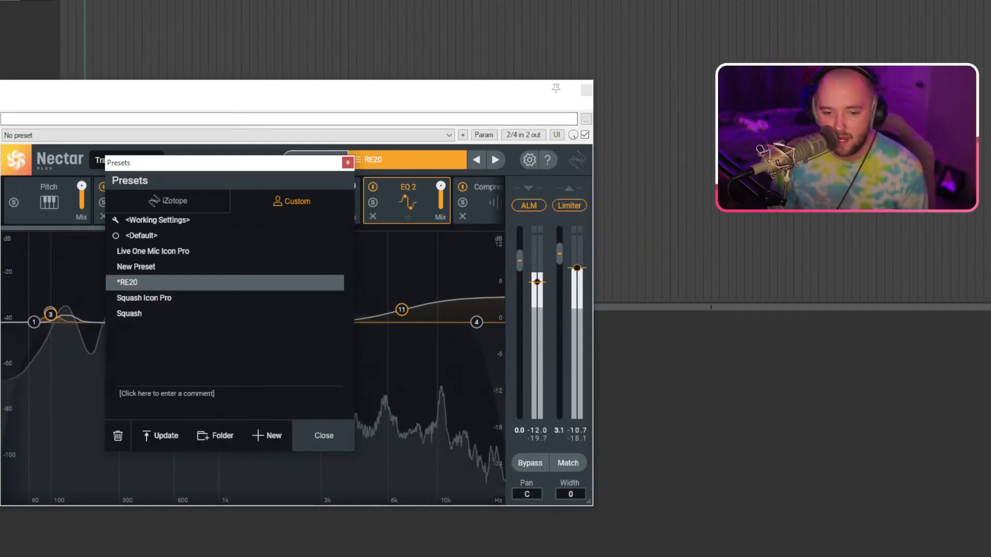
left_click_drag(264, 168, 231, 231)
left_click(129, 495)
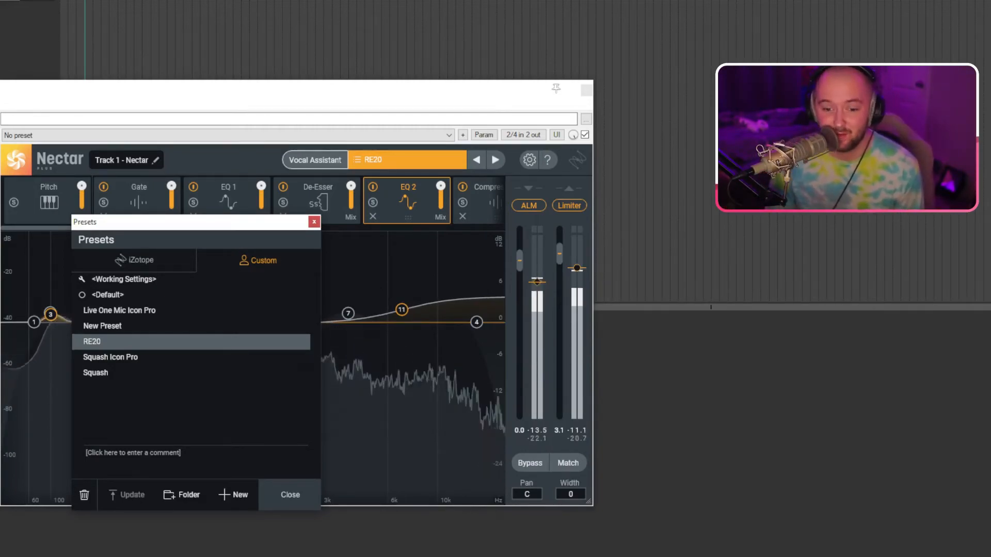
left_click(290, 495)
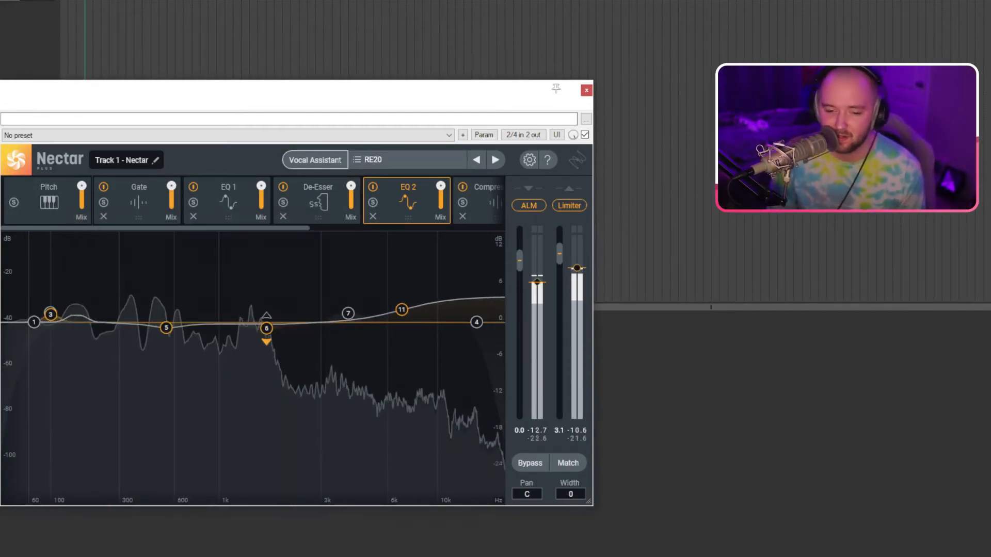
Step: Review the Gate, EQ 1 and De-Esser modules once more and close the track's FX window
left_click(139, 202)
left_click(229, 202)
left_click(317, 203)
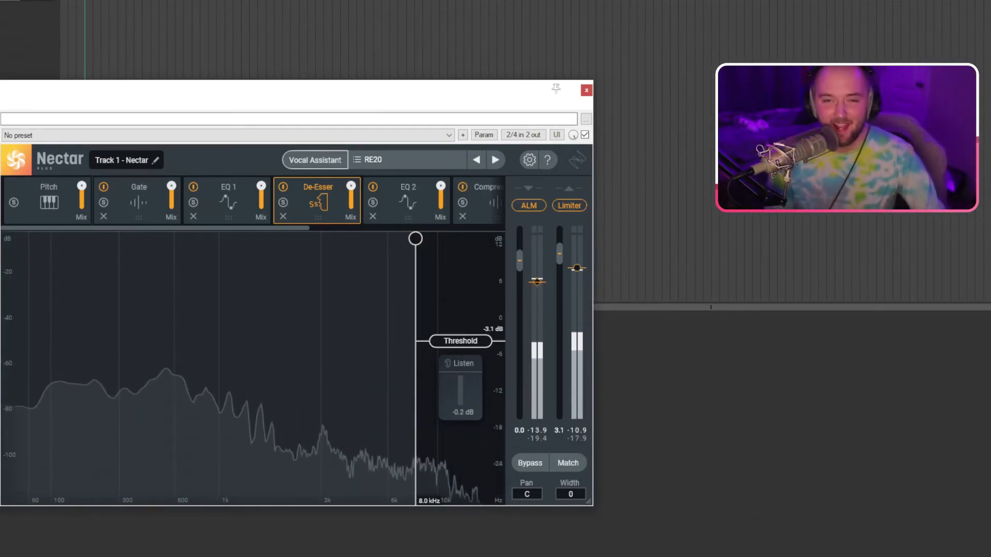
key("alt+e")
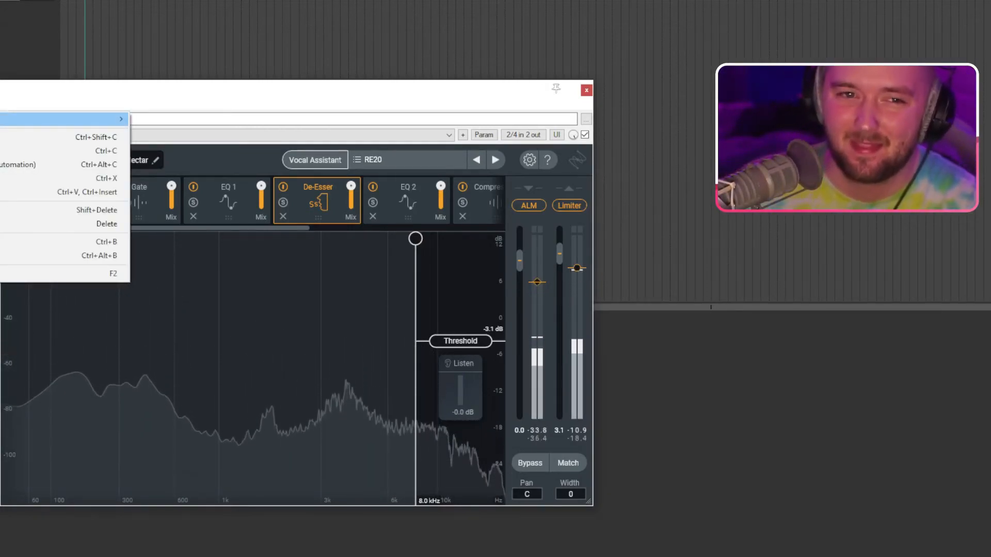
key("Escape")
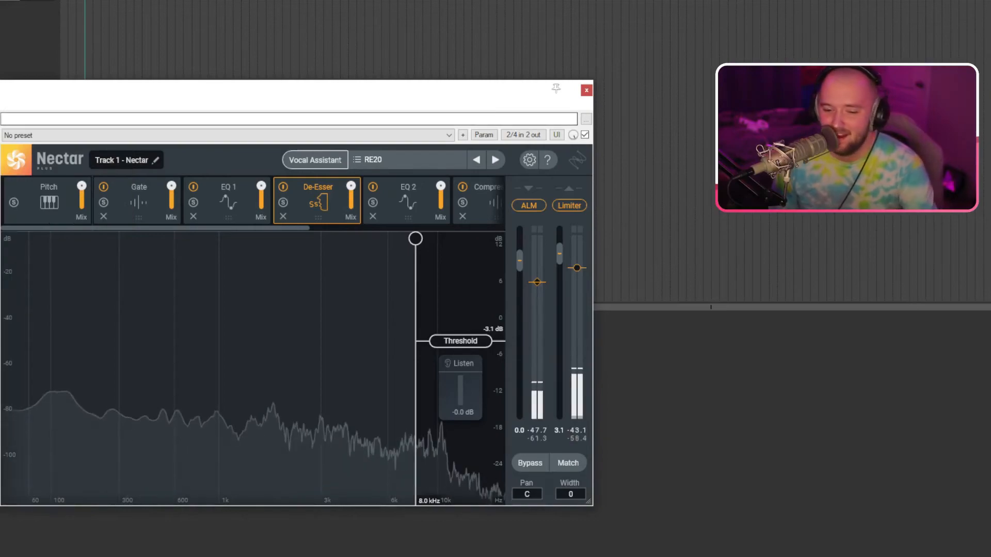
left_click_drag(475, 86, 579, 76)
left_click(665, 78)
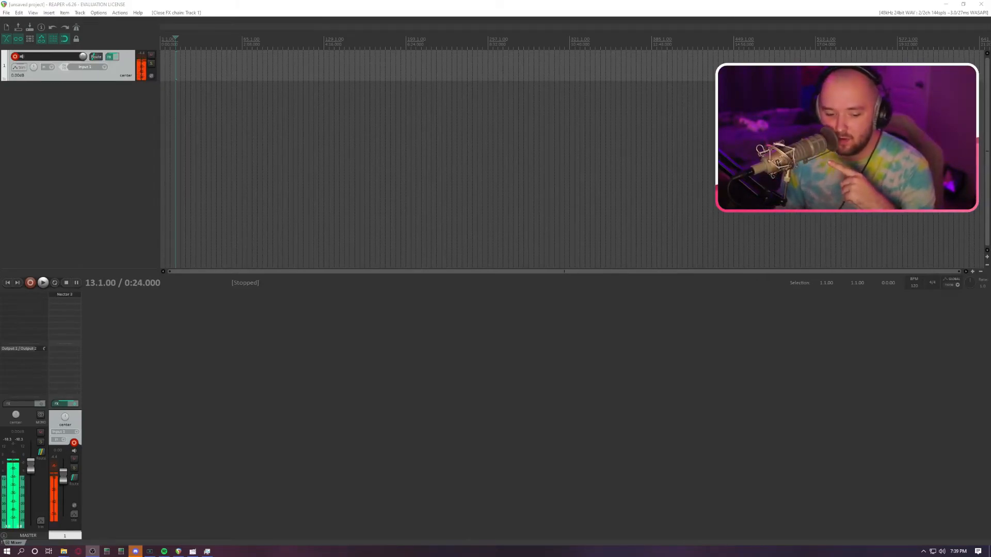
Step: View the Lighting and Routing settings in the GoXLR app, and return to REAPER, closing the stray browser window
key("alt+Tab")
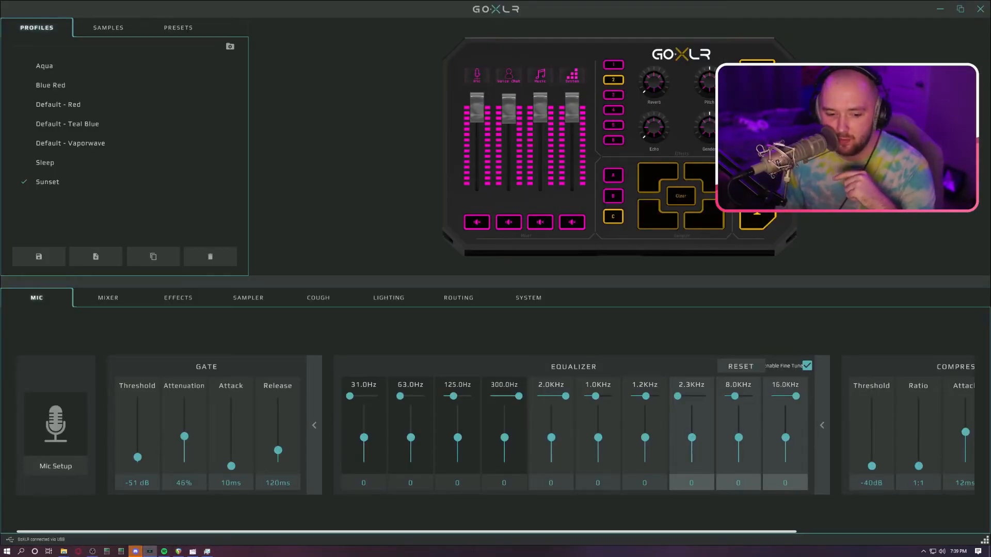
left_click(388, 297)
left_click(458, 298)
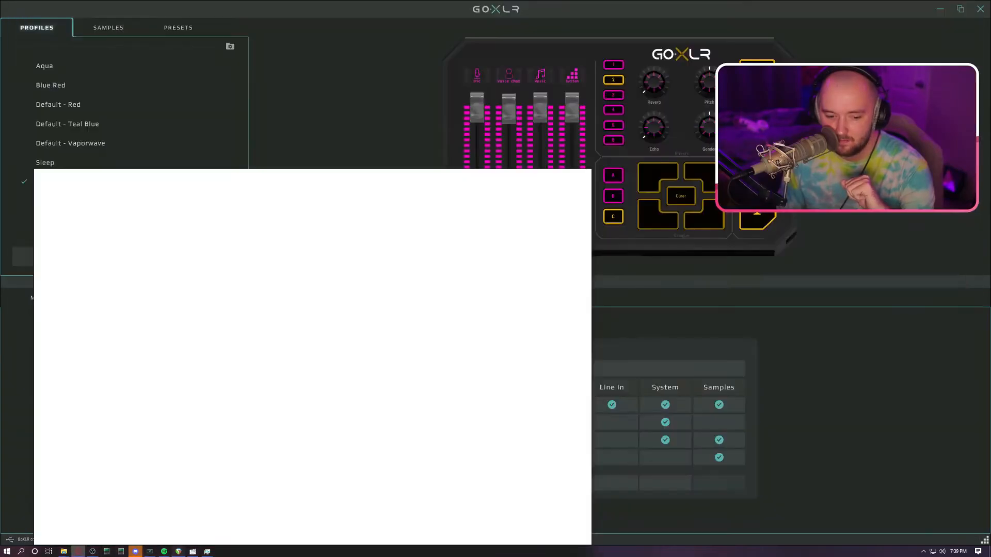
left_click(178, 552)
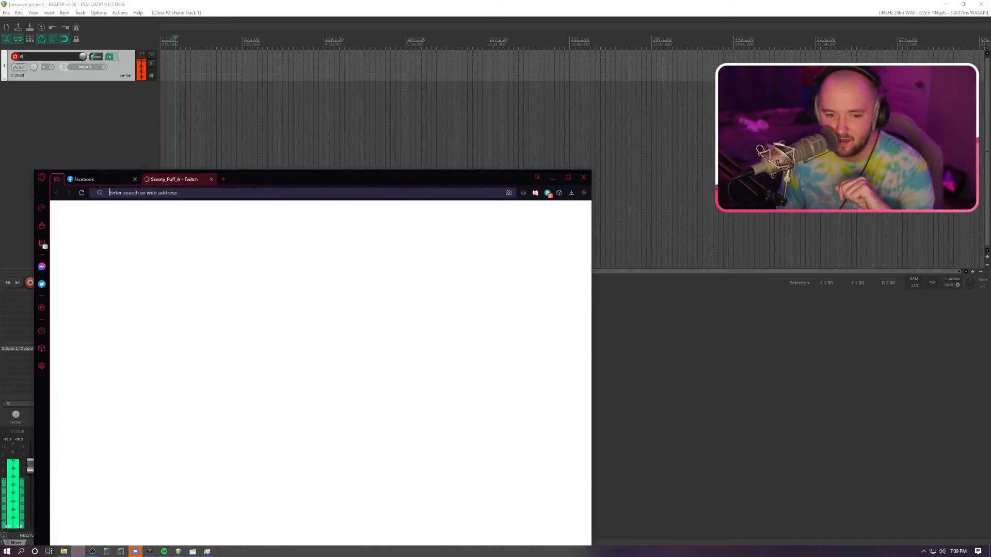
left_click(584, 177)
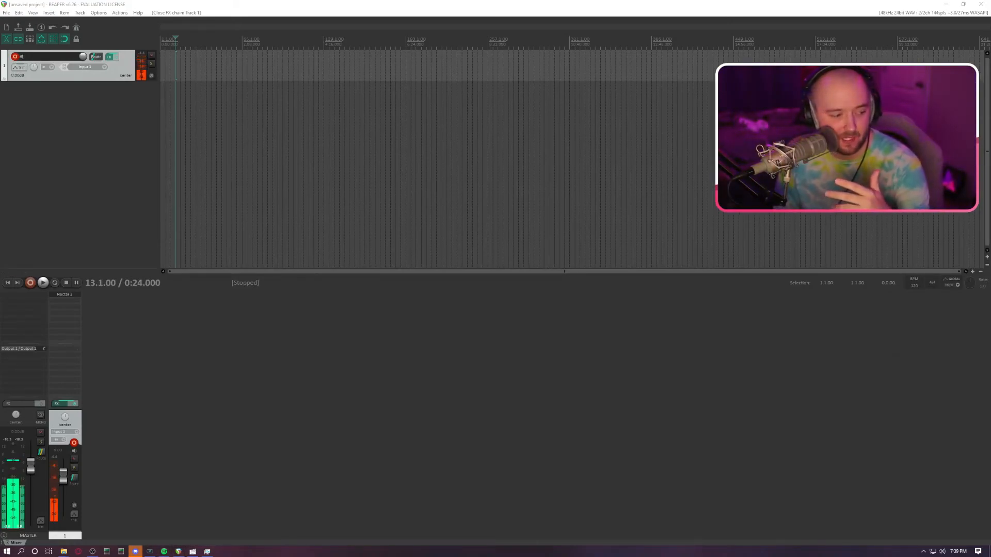
Step: Examine REAPER's audio device preferences, including the audio system, mode and the GoXLR input and output devices
key("ctrl+p")
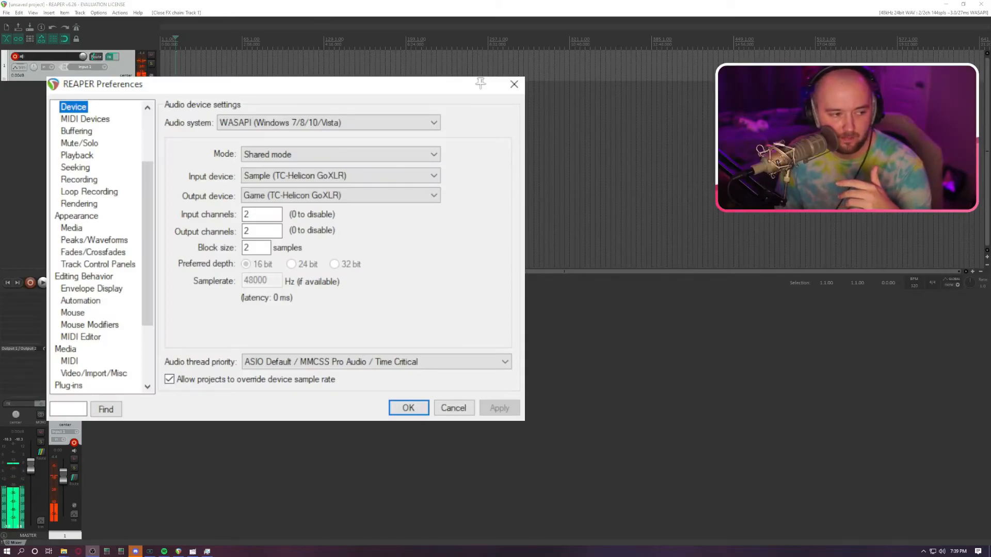
key("Escape")
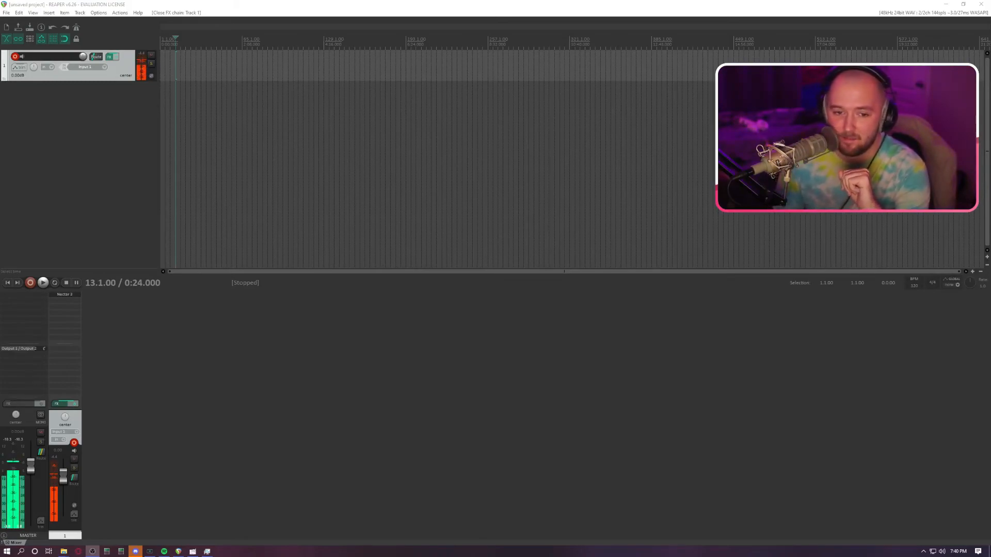
left_click(98, 12)
left_click(107, 155)
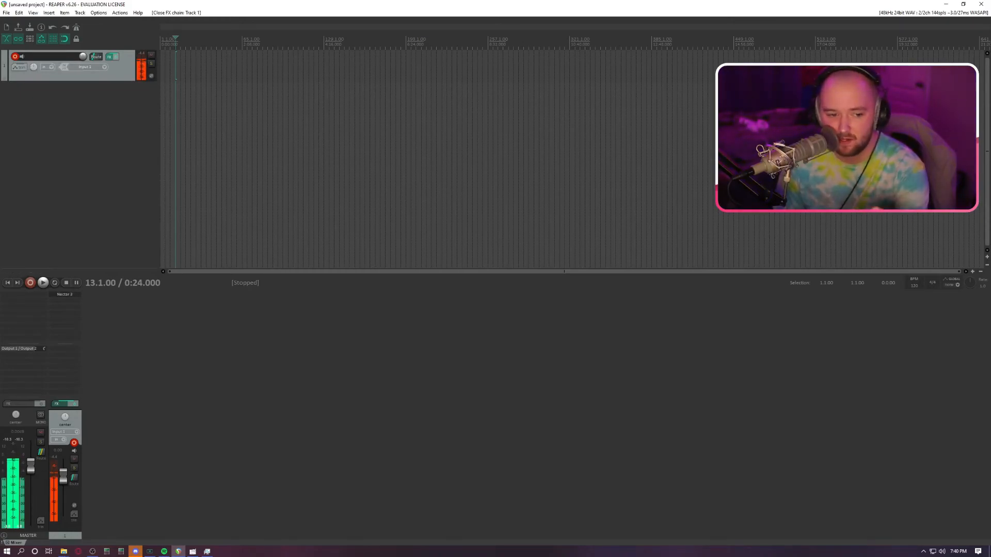
Step: Check REAPER's audio device preferences again, close them, and view the routing table in the GoXLR app
key("ctrl+p")
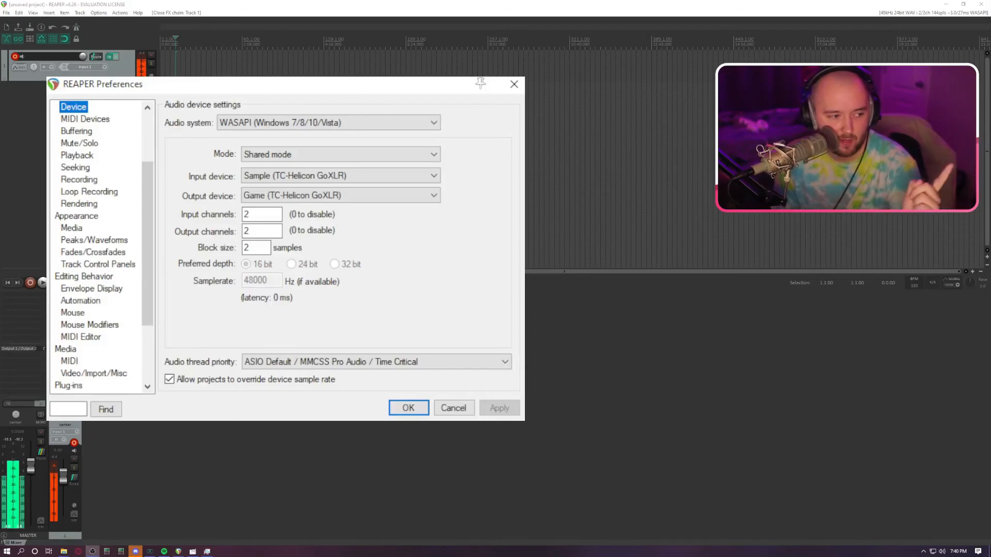
key("Escape")
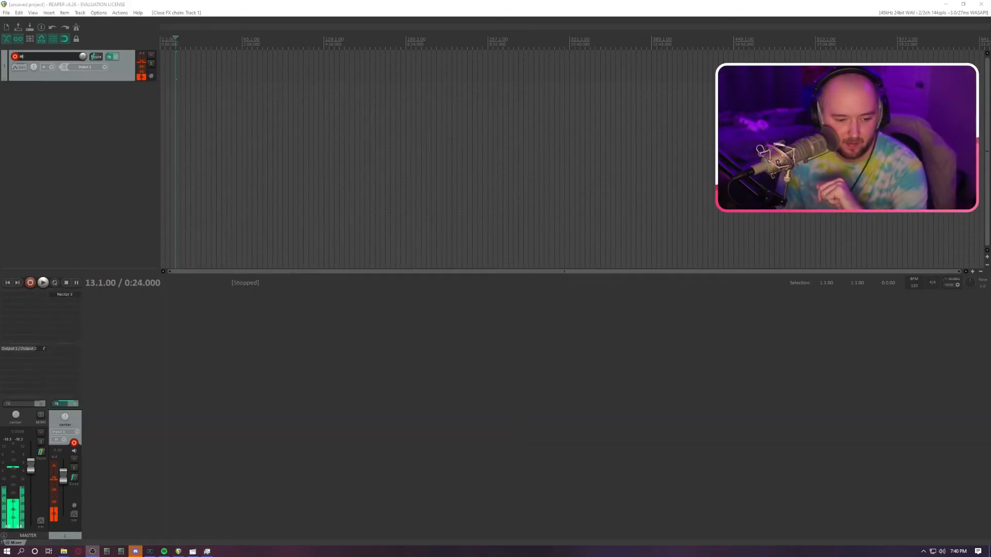
key("alt+Tab")
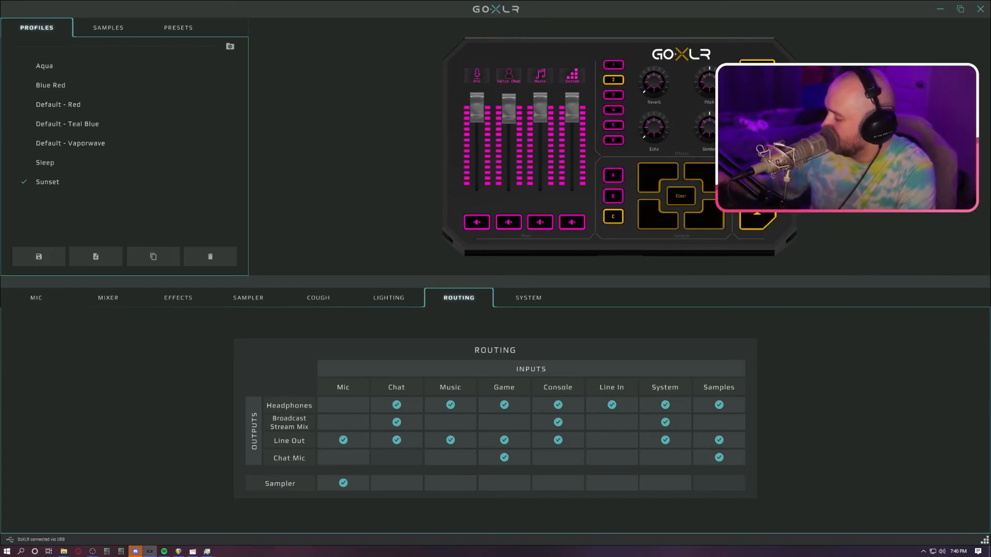
Step: Cycle the GoXLR sampler between banks A and B, leave bank A selected, and return to REAPER
left_click(613, 175)
left_click(613, 196)
left_click(613, 175)
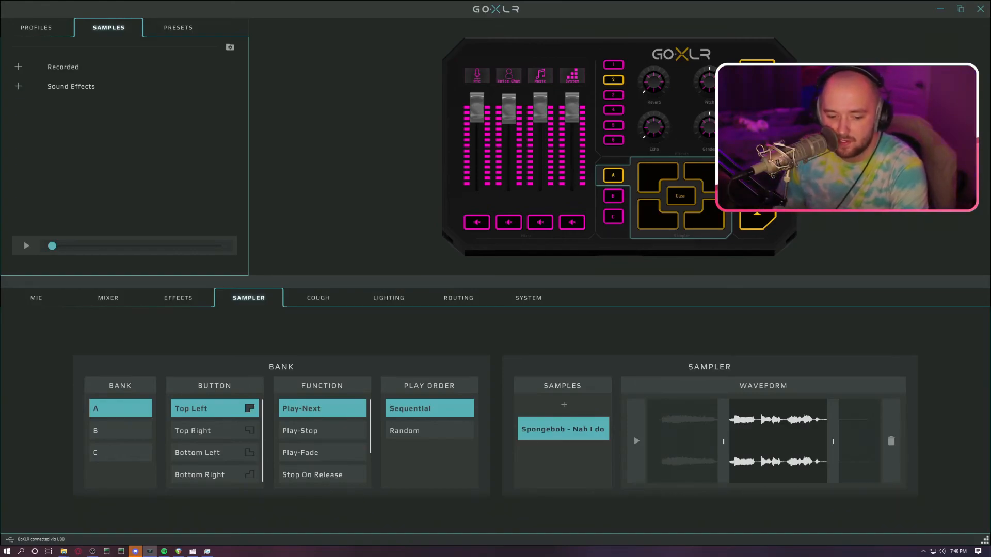
left_click(178, 551)
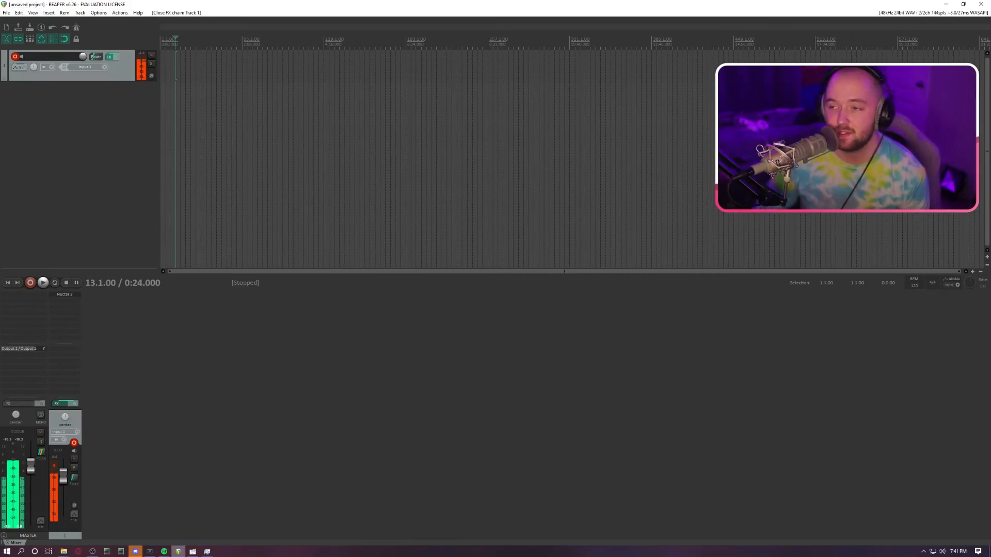
left_click(149, 551)
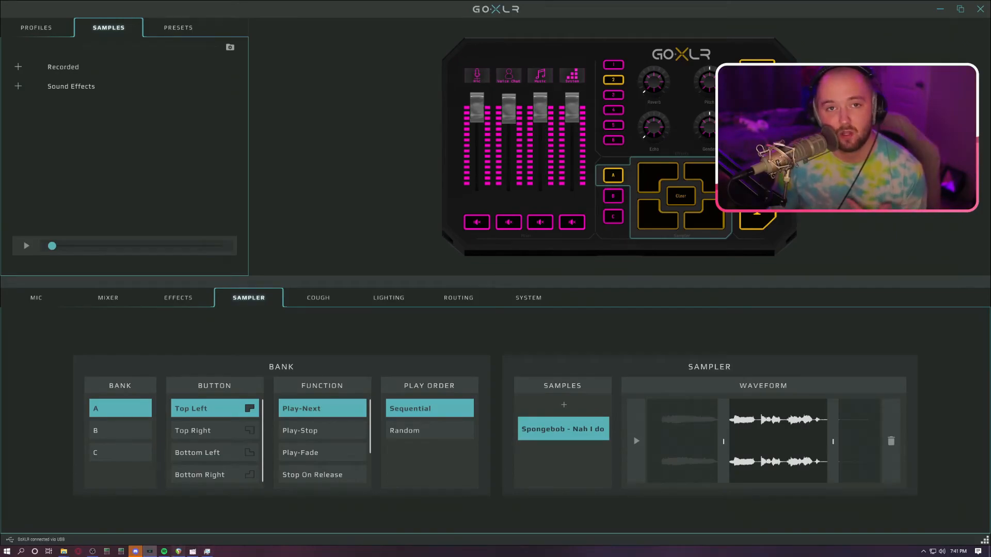
left_click(178, 551)
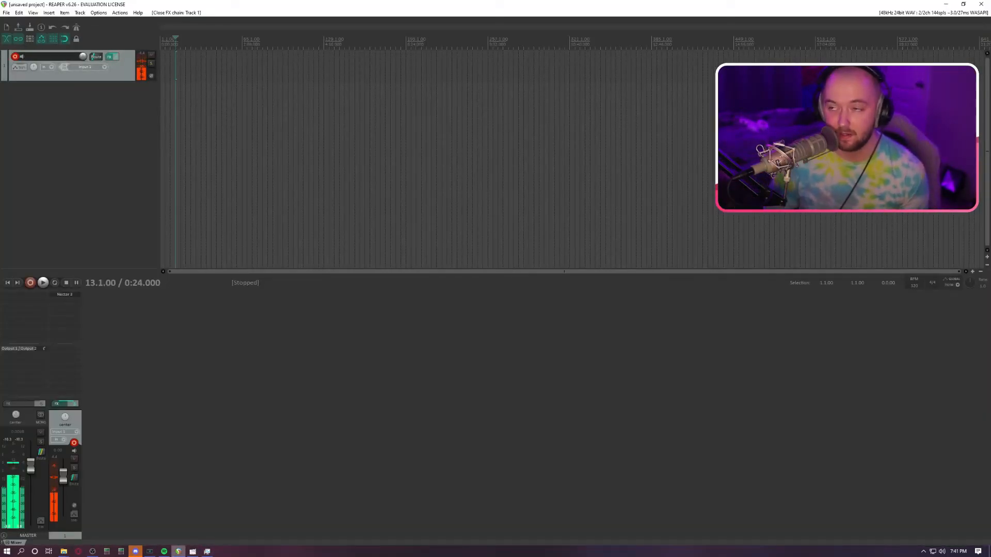